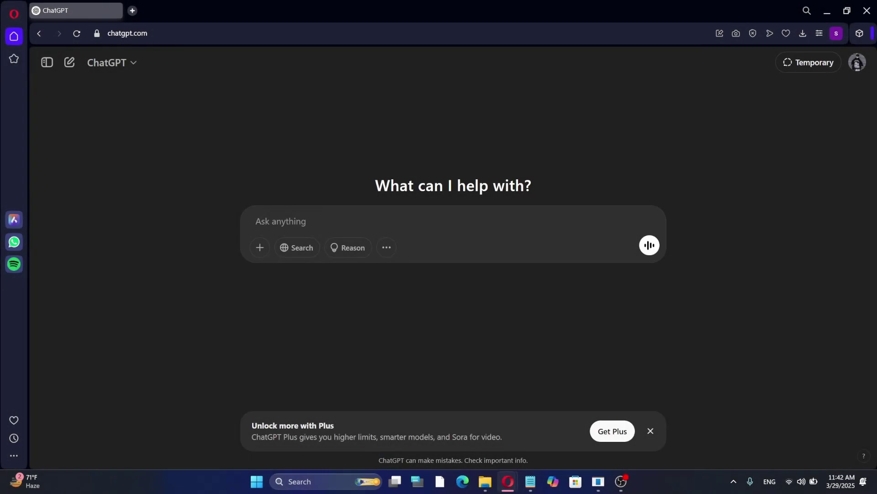
Clear the stray letters and send ChatGPT 'can you help me build a website?'
type("h")
key("BackSpace")
type("h")
key("BackSpace")
type("h")
key("BackSpace")
type("can you help me build a website?")
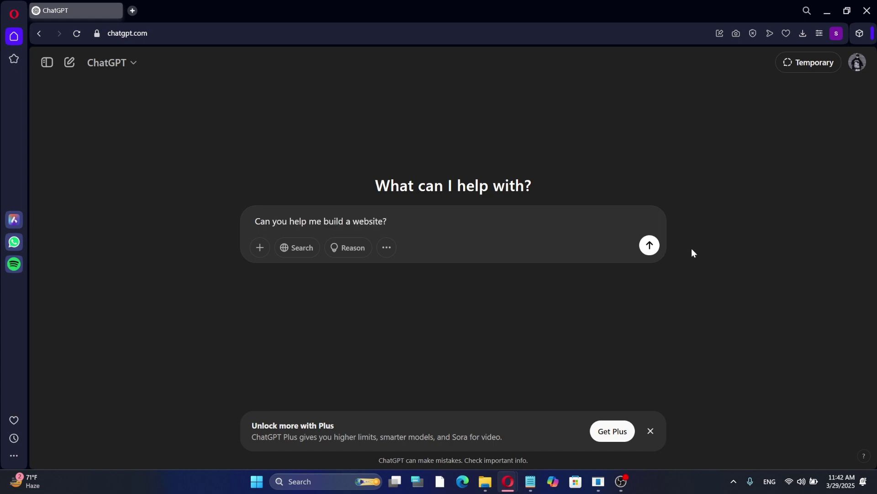
key("Return")
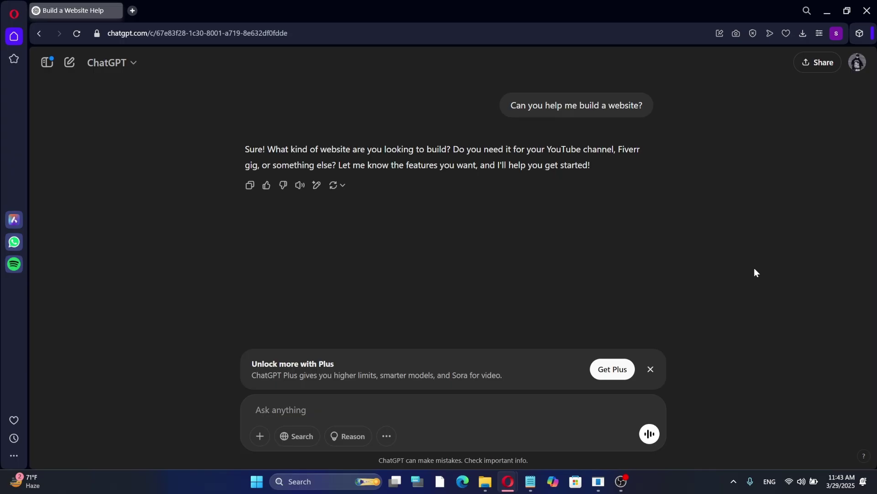
Send ChatGPT a request for a five-page website for a small digital marketing company
type("I have a small digital marketing company. Create a website")
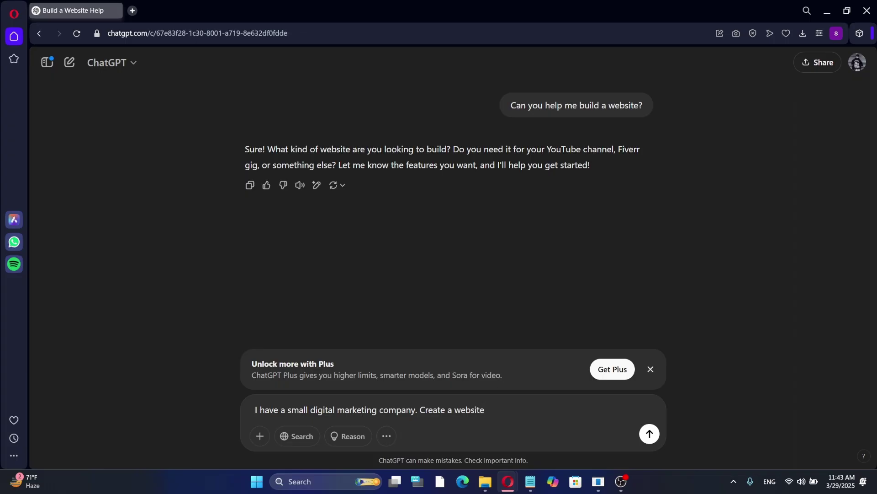
type(" online for my business consisting of five important pages I should include.")
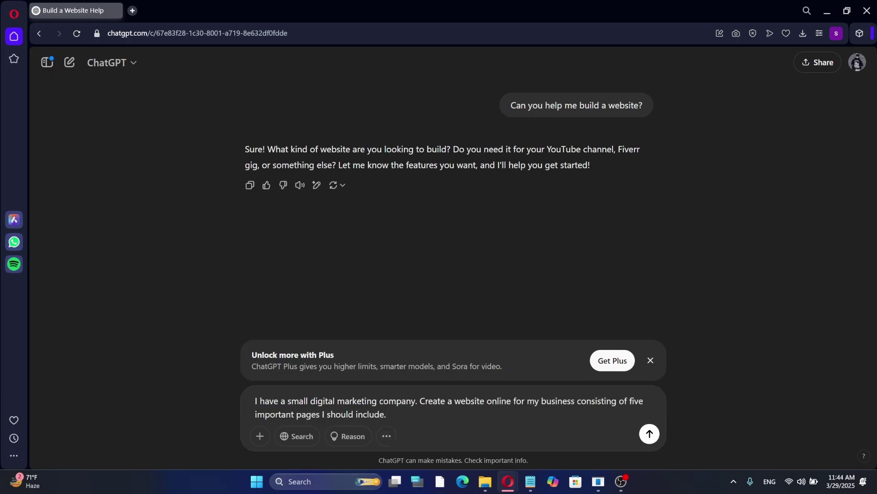
key("Return")
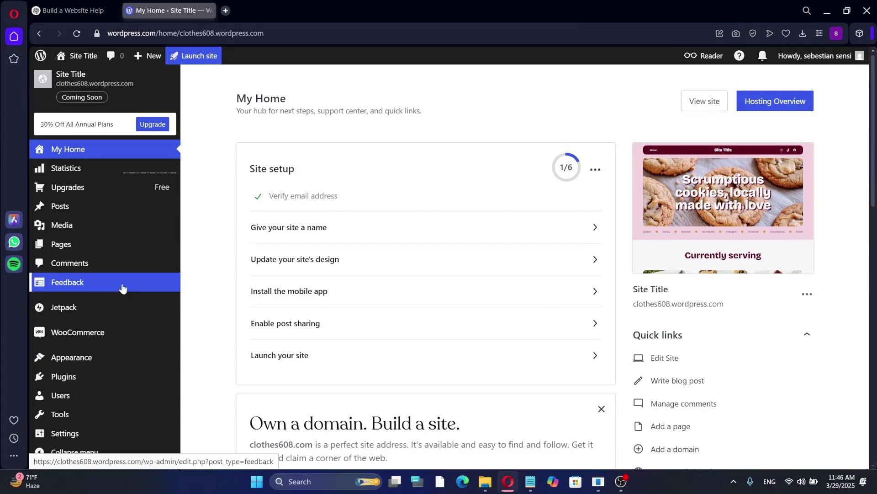
Find the Twenty Twenty-Three theme in the Themes gallery and activate it
left_click(78, 363)
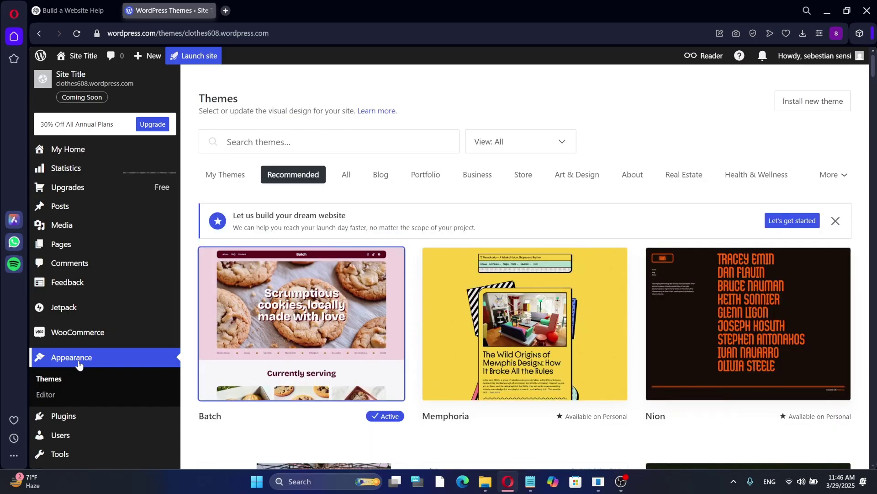
scroll(551, 230, "down", 4)
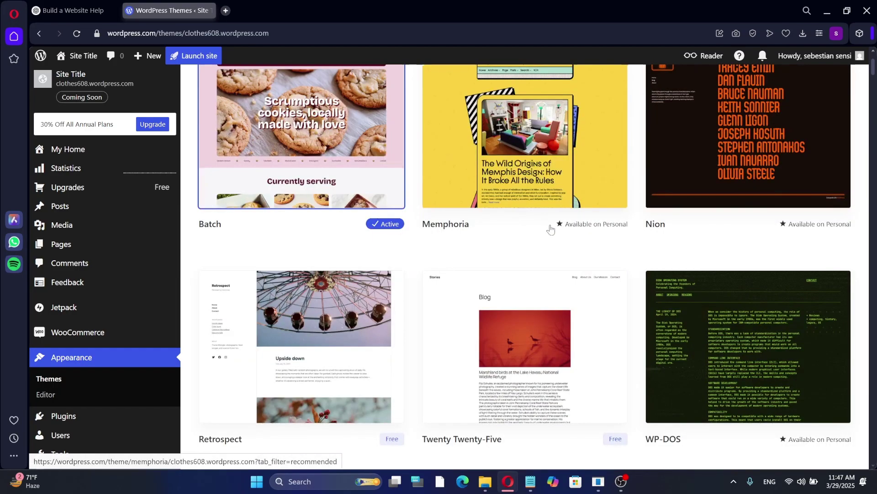
scroll(550, 229, "down", 3)
scroll(550, 230, "up", 3)
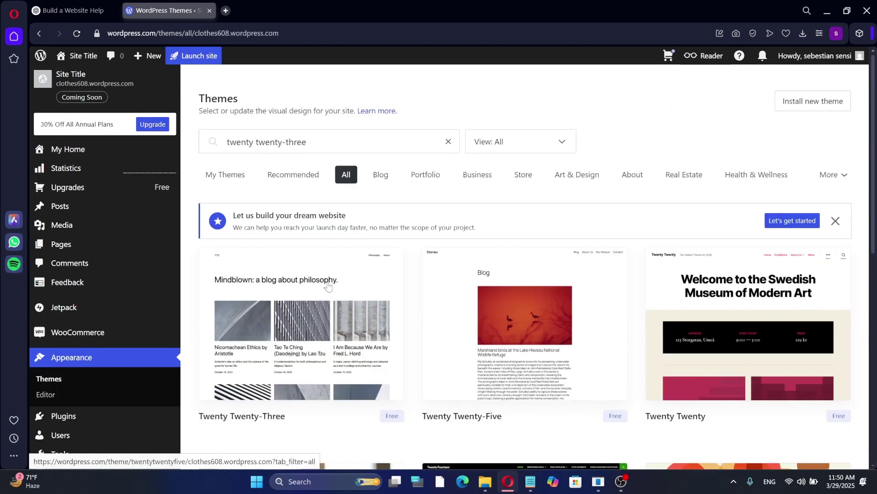
left_click(327, 286)
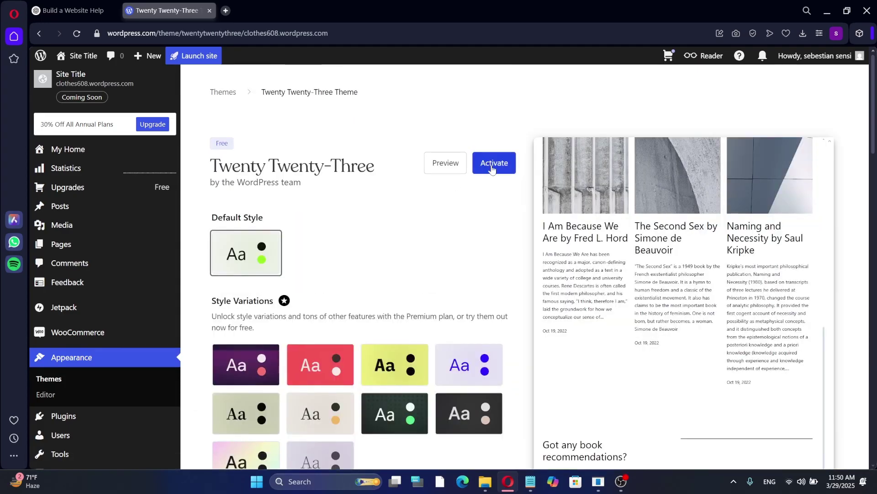
left_click(493, 167)
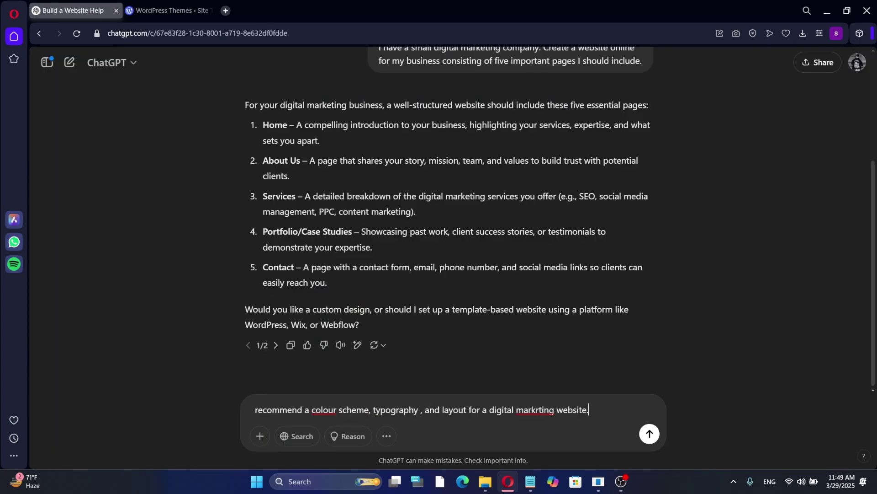
Send ChatGPT the colour, typography and layout prompt, read the reply, and reopen Twenty Twenty-Three details
type("I")
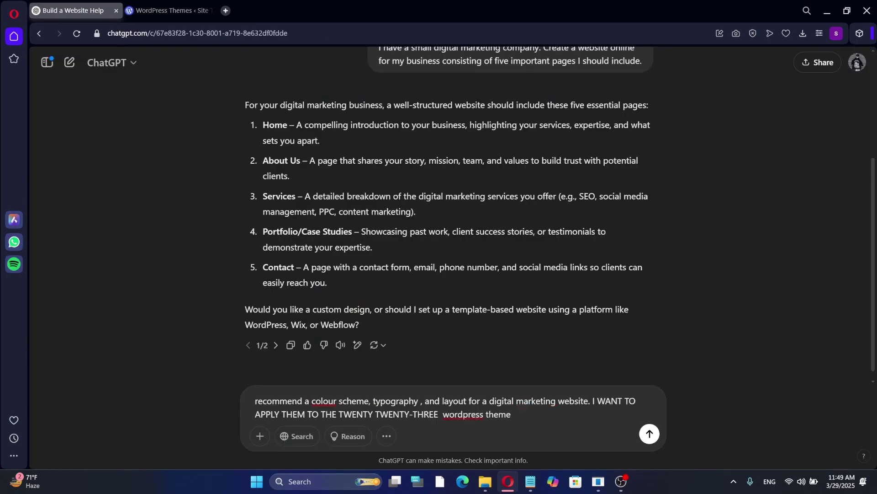
key("Return")
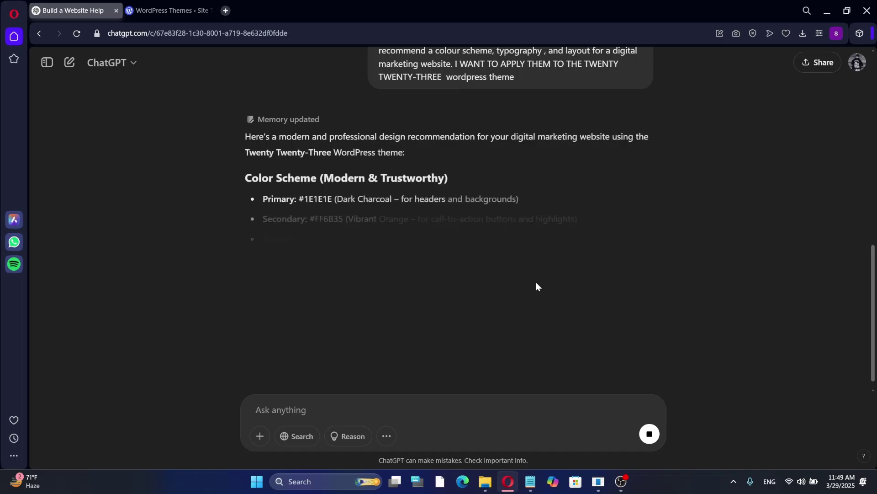
scroll(536, 286, "down", 2)
scroll(536, 282, "down", 5)
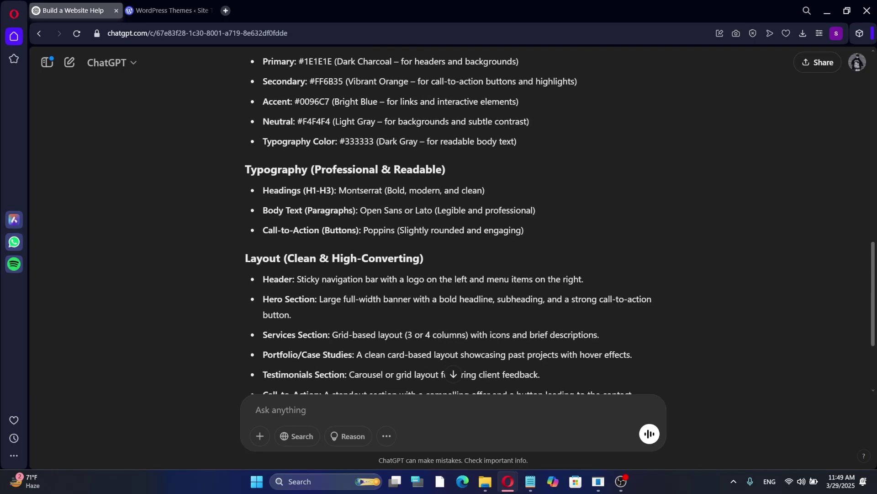
scroll(453, 370, "up", 2)
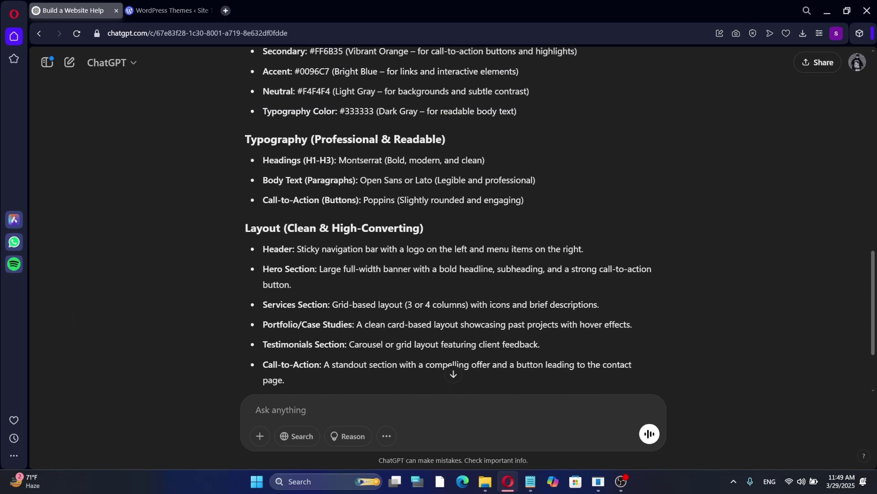
left_click(169, 10)
left_click(317, 296)
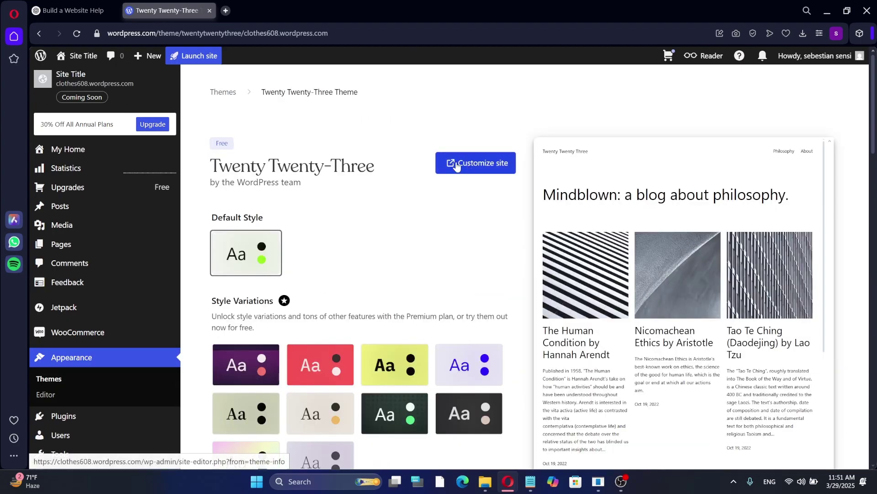
Customize the site from the Twenty Twenty-Three theme and open the global Styles Colours settings
left_click(457, 167)
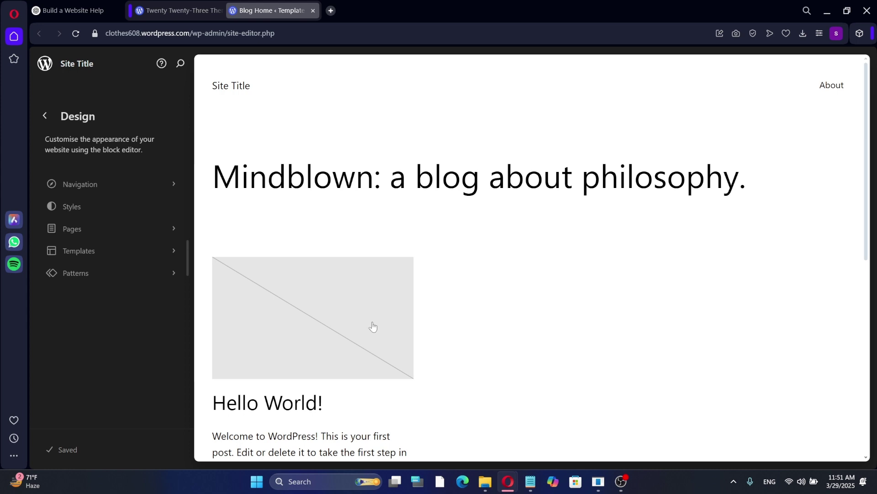
scroll(519, 298, "down", 3)
scroll(518, 298, "up", 3)
left_click(80, 204)
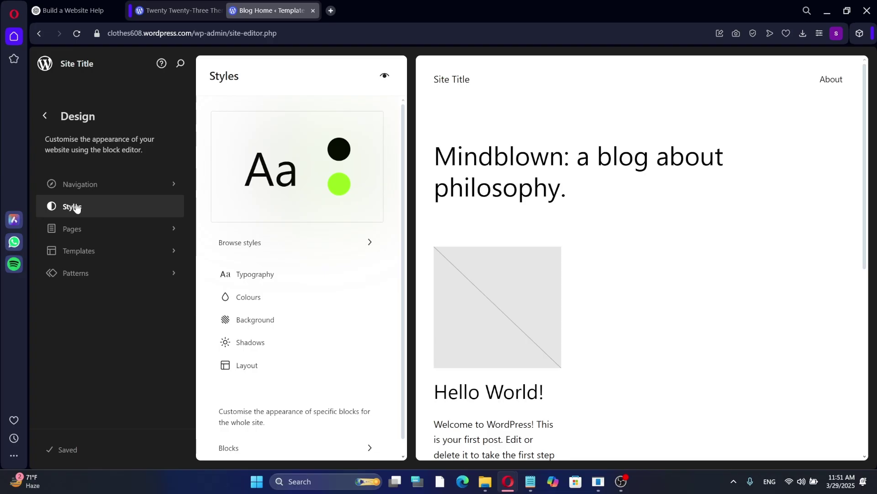
left_click(276, 304)
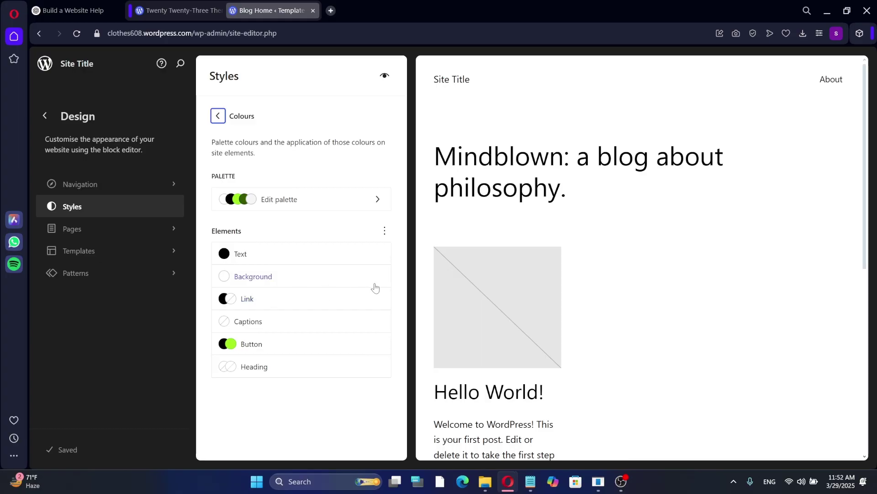
Set the site background colour to Cyan bluish gray (#ABB8C3)
left_click(283, 284)
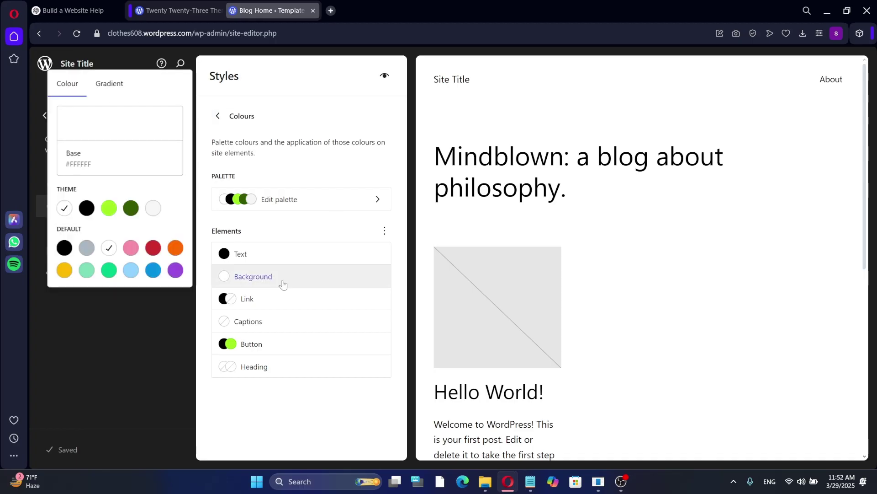
left_click(86, 247)
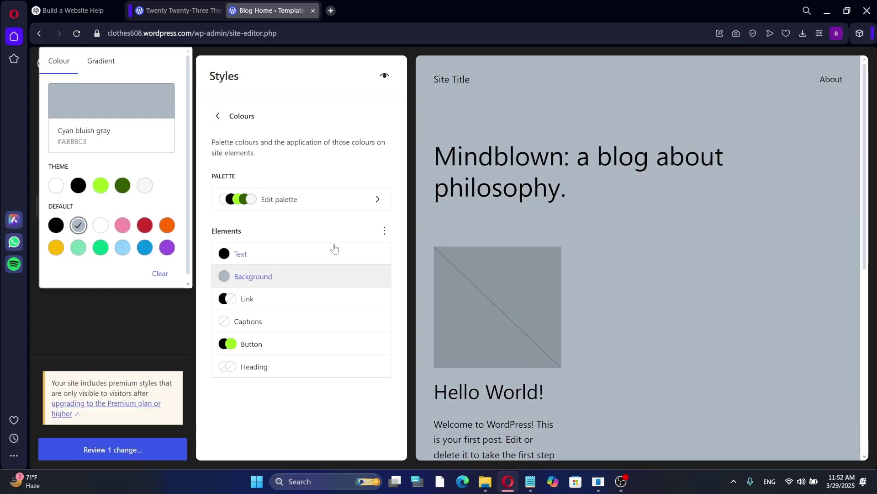
left_click(217, 115)
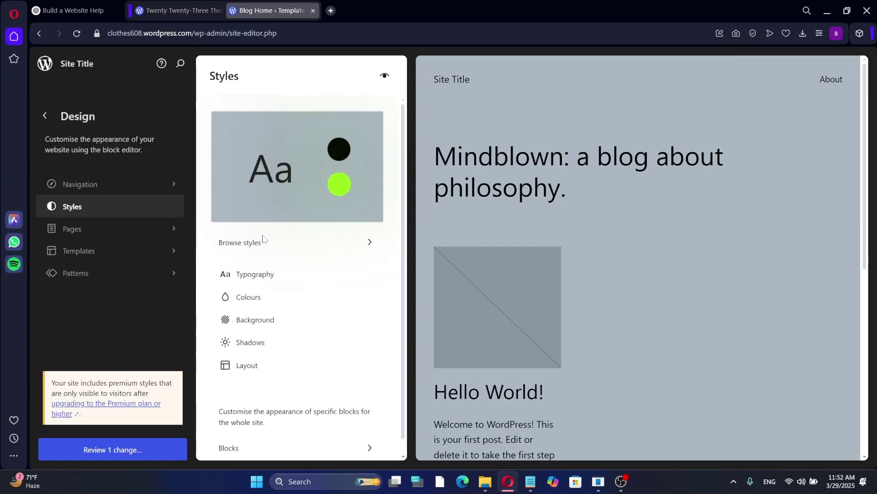
Browse the font list for Buttons typography without changing it
left_click(256, 275)
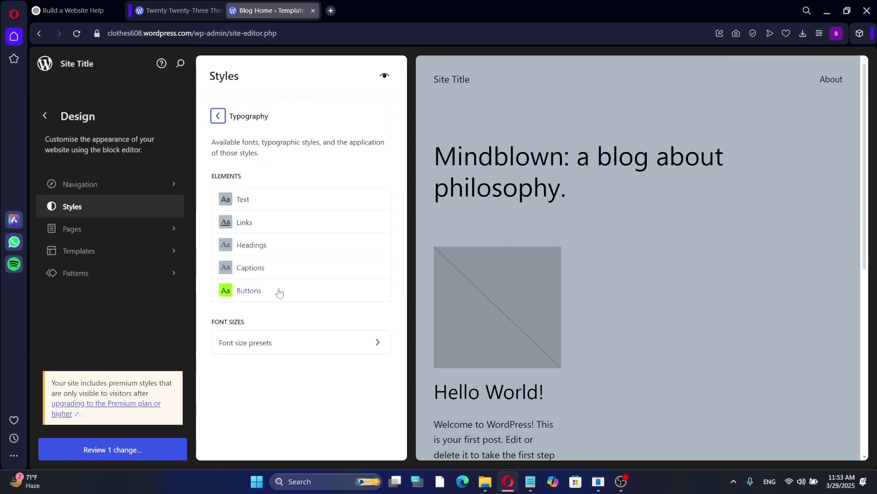
left_click(250, 292)
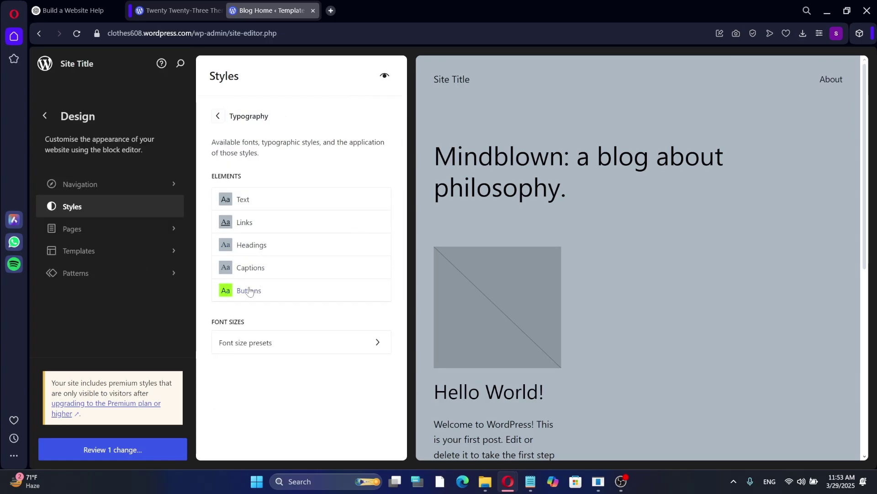
left_click(250, 292)
left_click(264, 274)
scroll(258, 375, "down", 5)
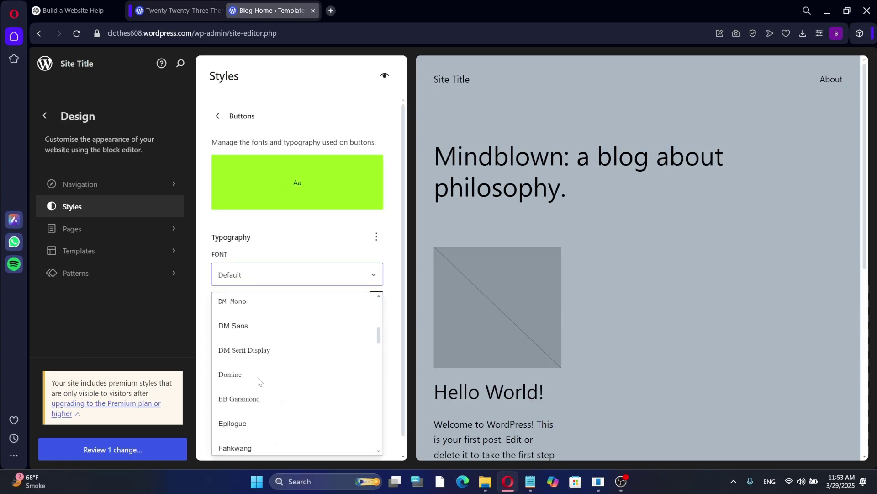
left_click(218, 117)
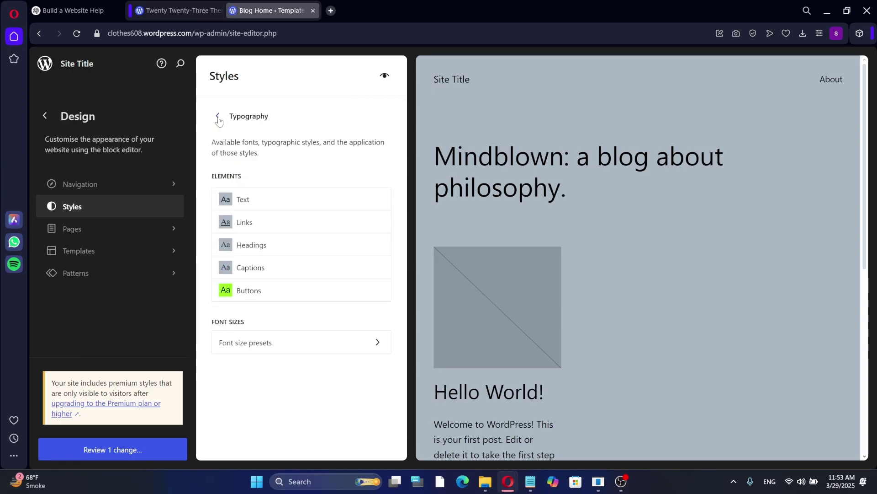
left_click(218, 116)
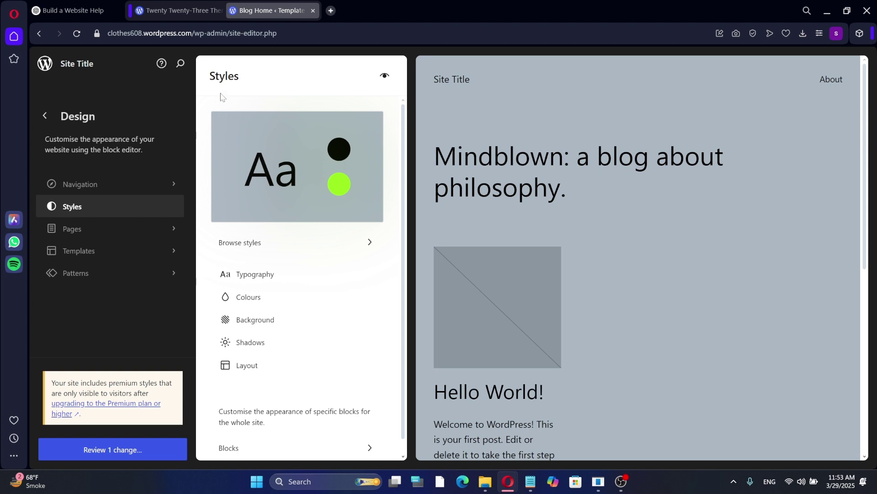
Preview the style book of colours and type, then close it
scroll(304, 132, "down", 1)
scroll(305, 138, "up", 1)
scroll(341, 304, "down", 1)
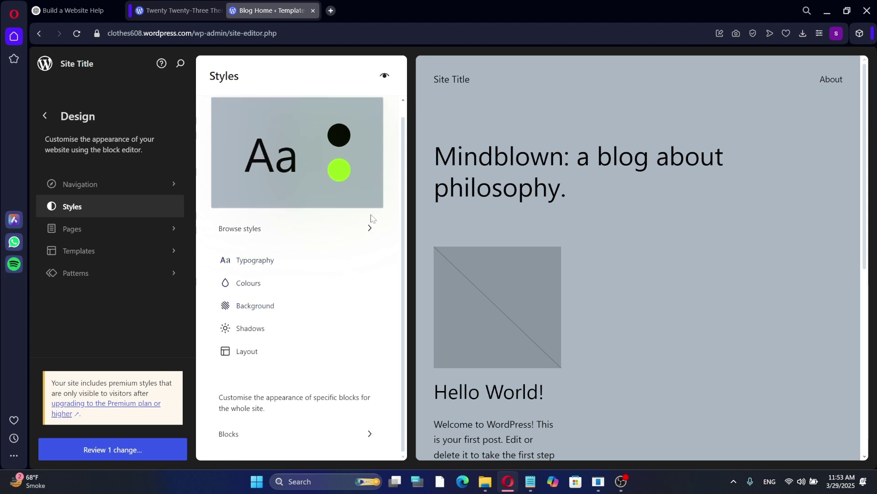
scroll(305, 98, "up", 1)
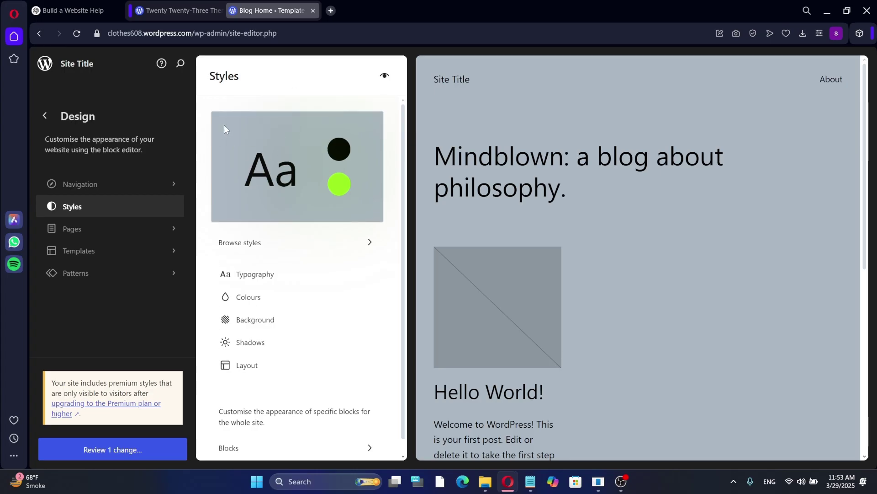
scroll(238, 143, "down", 1)
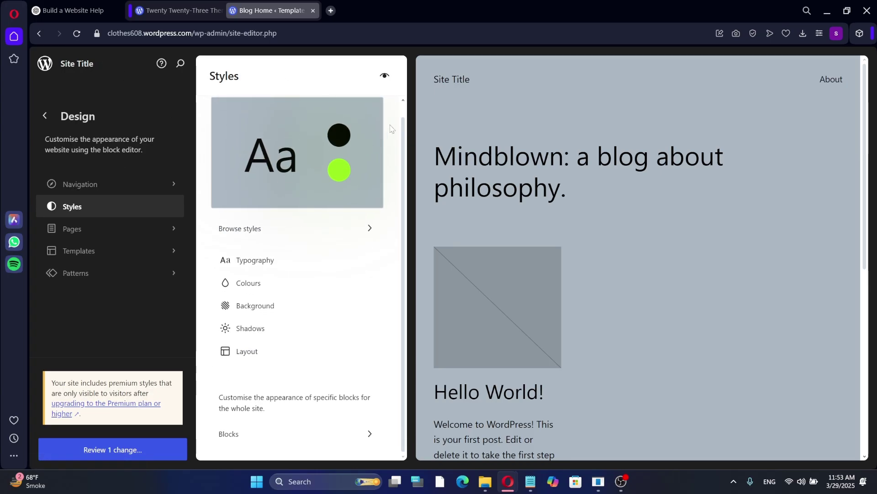
left_click(386, 78)
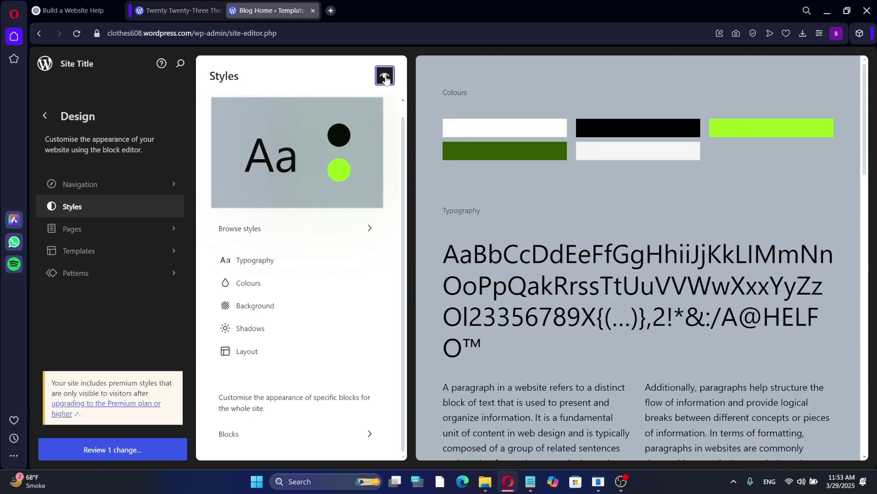
left_click(385, 79)
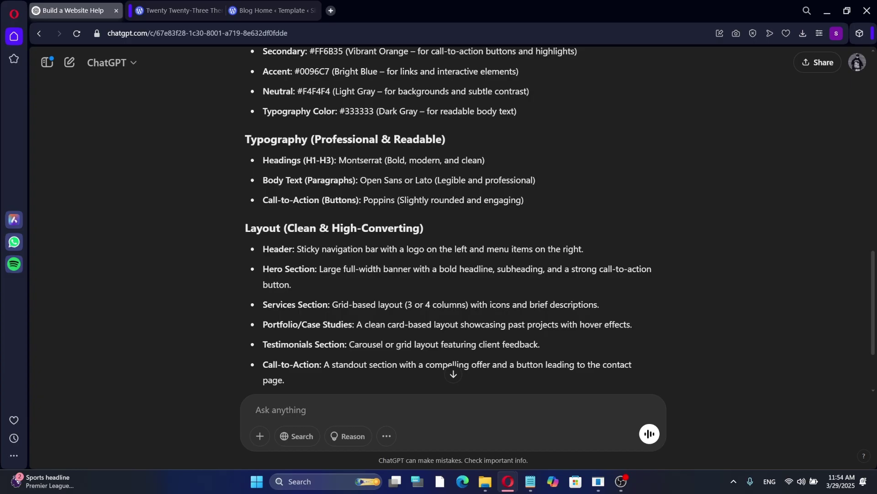
Send ChatGPT the prompt for hero title, tagline and CTA copy, then return to WordPress
type("Create a hero title, website tagline, and CTA button message for  a digital marketing company.")
left_click(647, 434)
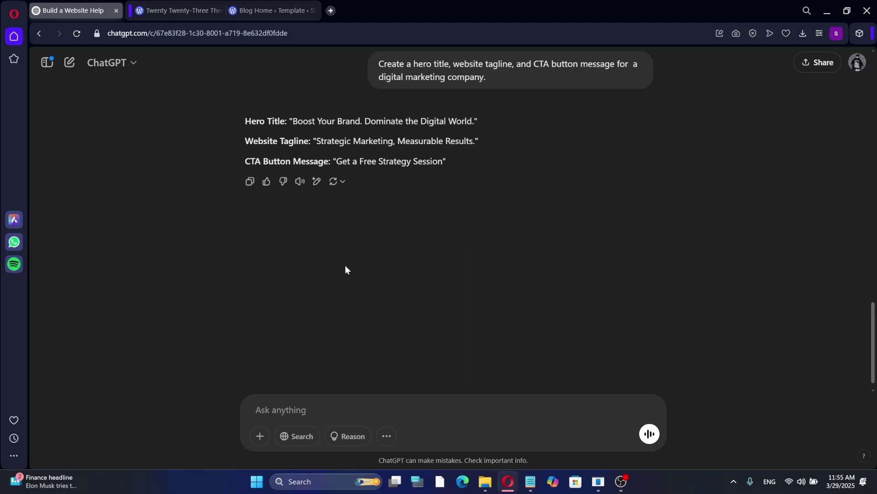
left_click(249, 9)
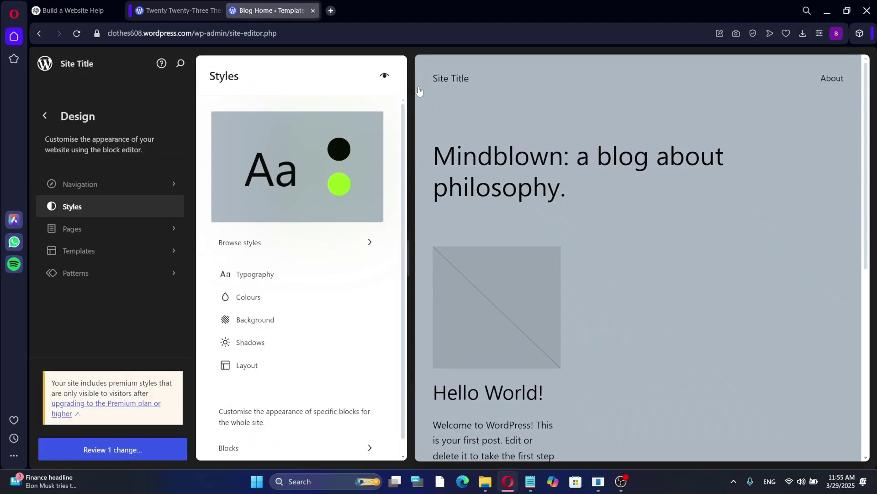
Filter the site's Templates by Twenty Twenty-Three and open Blog Home in the editor
left_click(482, 98)
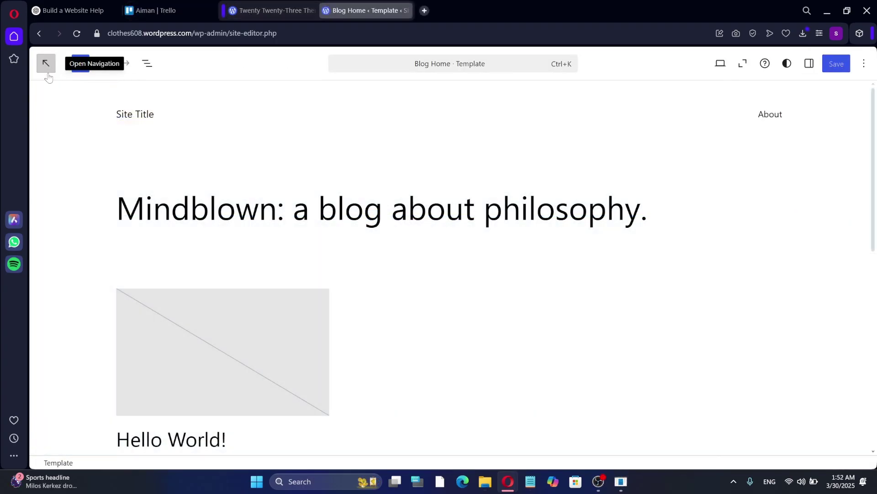
left_click(46, 64)
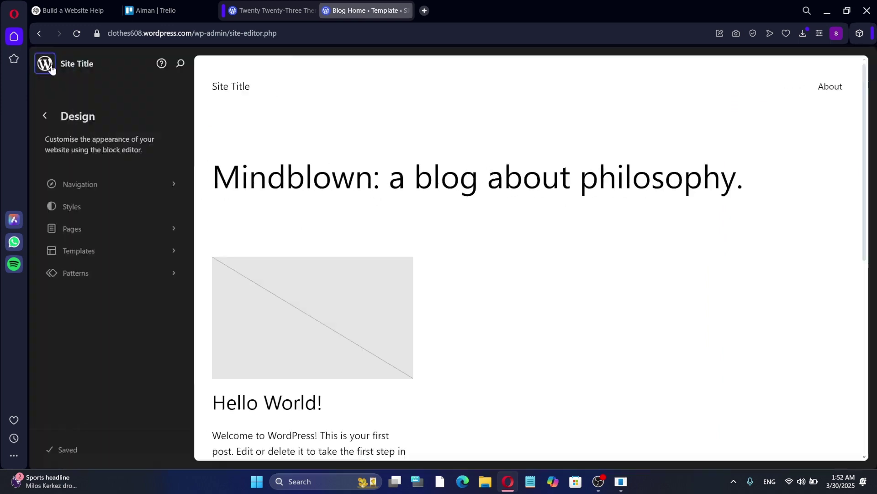
left_click(66, 250)
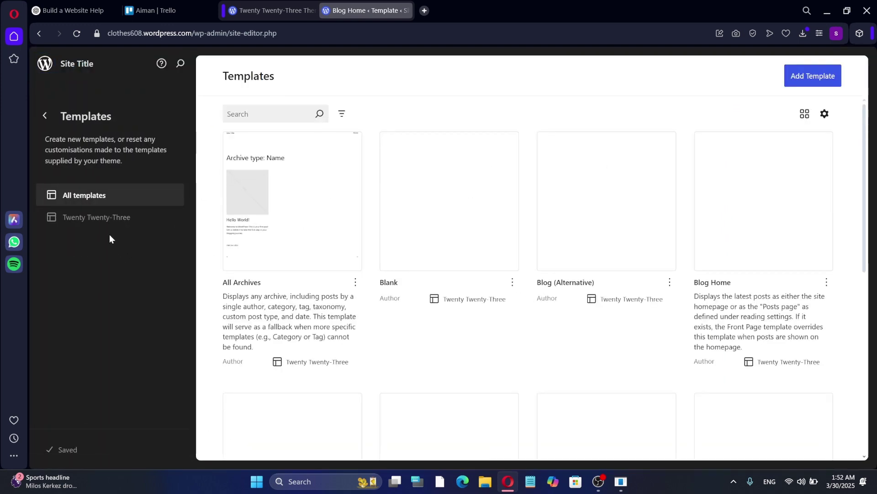
scroll(548, 206, "down", 8)
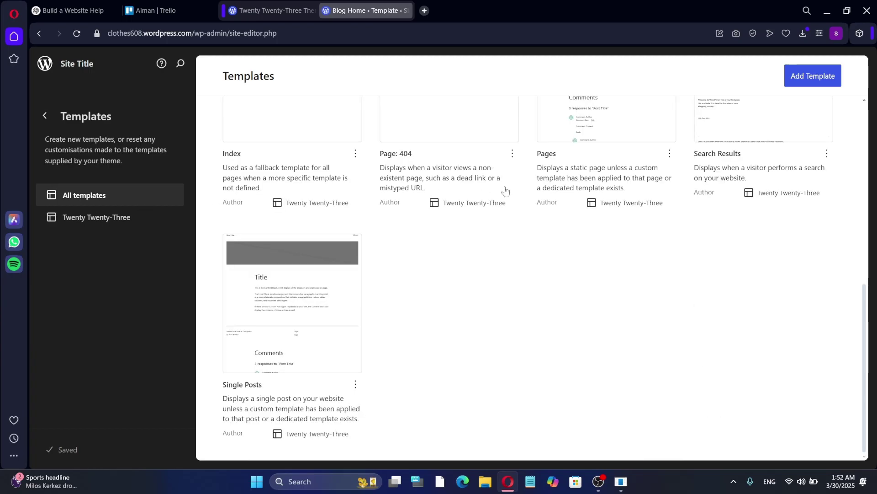
left_click(96, 217)
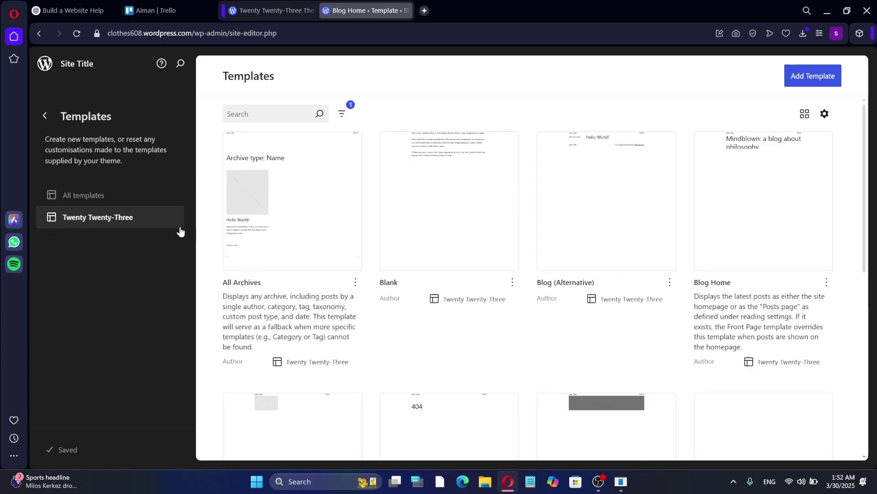
scroll(400, 251, "down", 7)
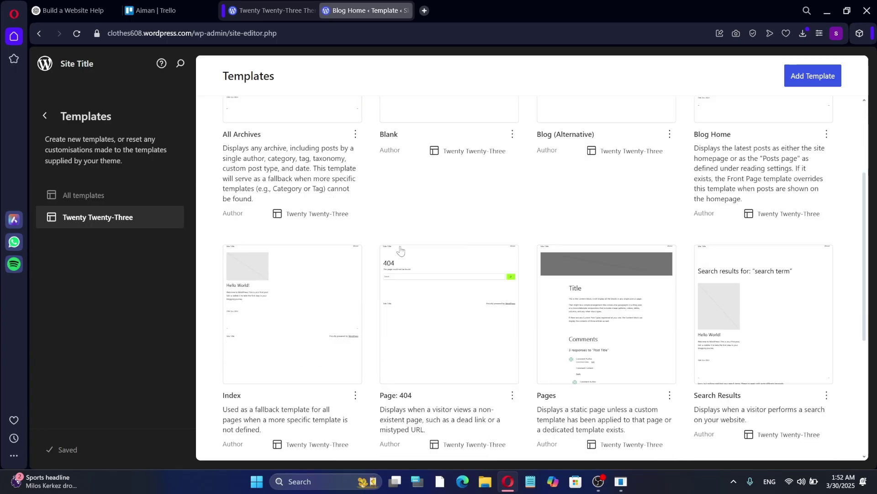
scroll(761, 291, "up", 7)
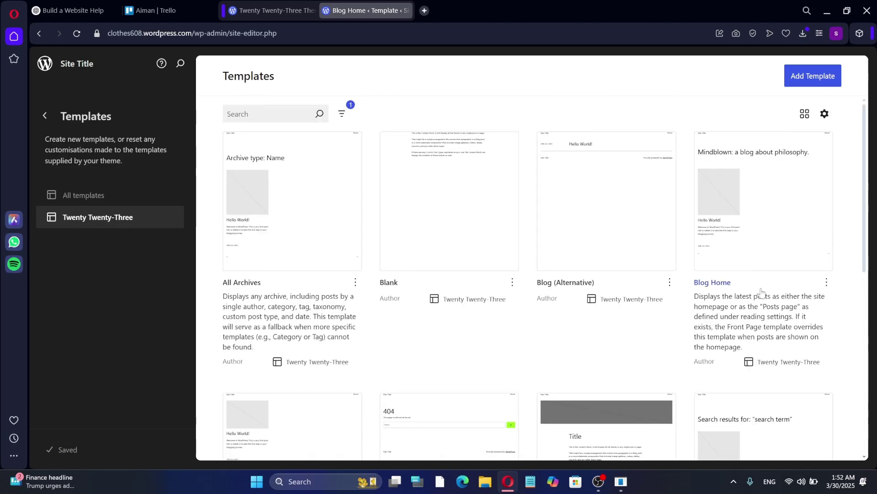
left_click(732, 249)
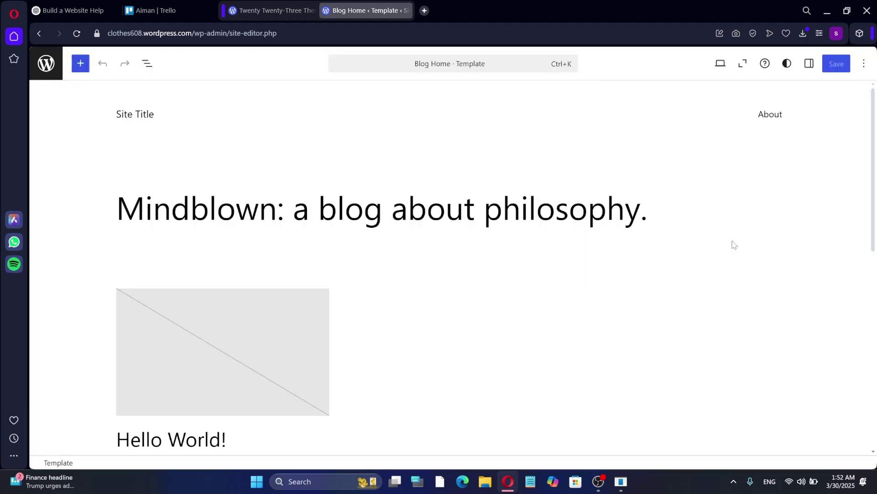
Paste 'Boost Your Brand. Dominate the Digital World' over the Mindblown heading inside the Group
left_click(146, 63)
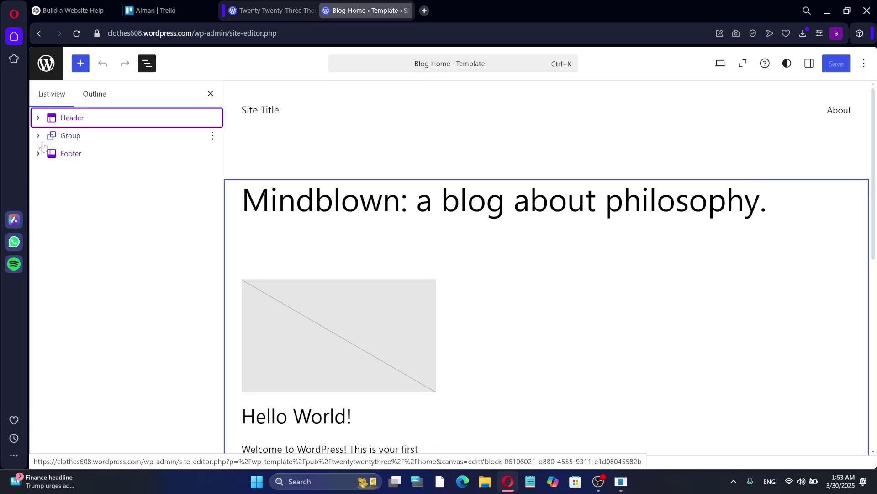
left_click(39, 136)
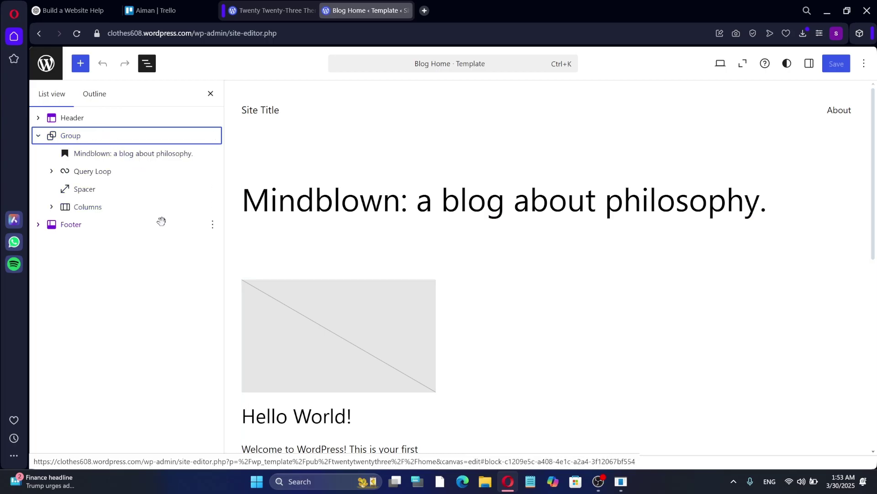
triple_click(654, 201)
right_click(654, 179)
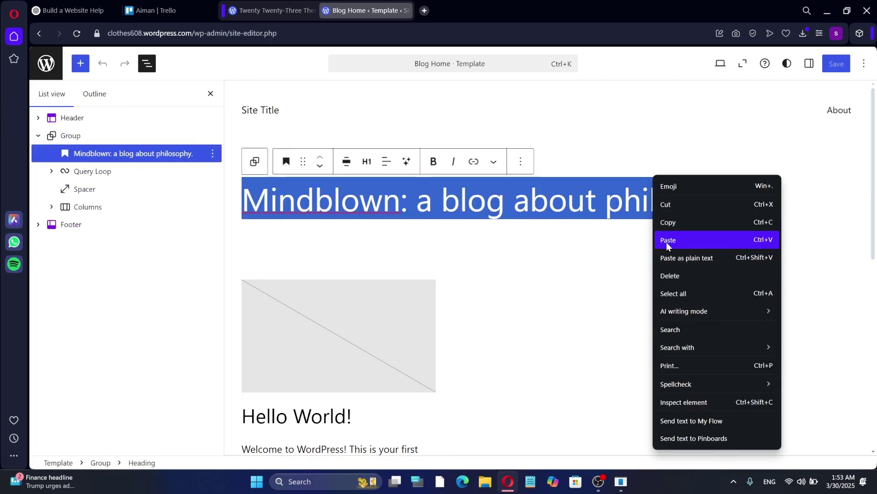
left_click(666, 242)
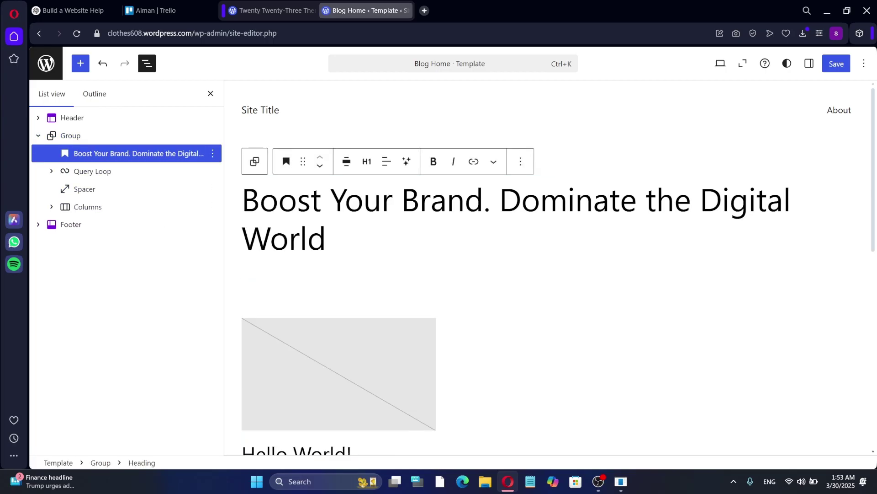
left_click(387, 160)
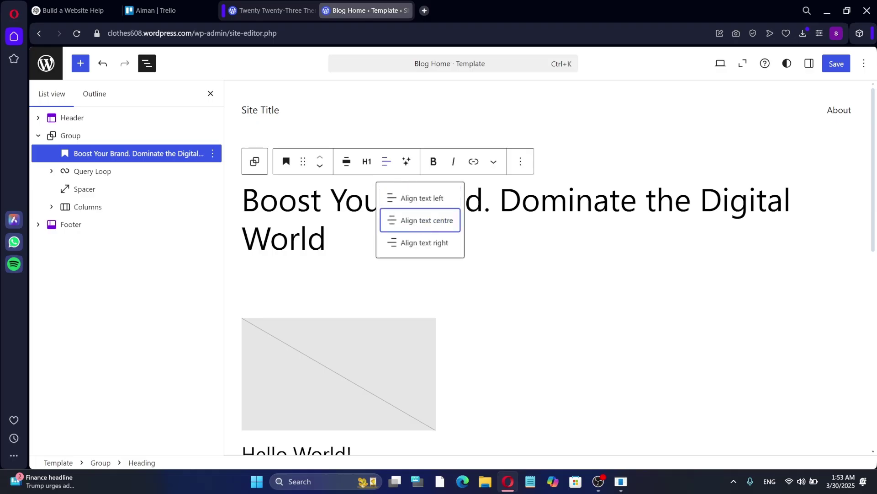
Centre the hero title, make it bold and XL, with a Cyan bluish gray background
key("Return")
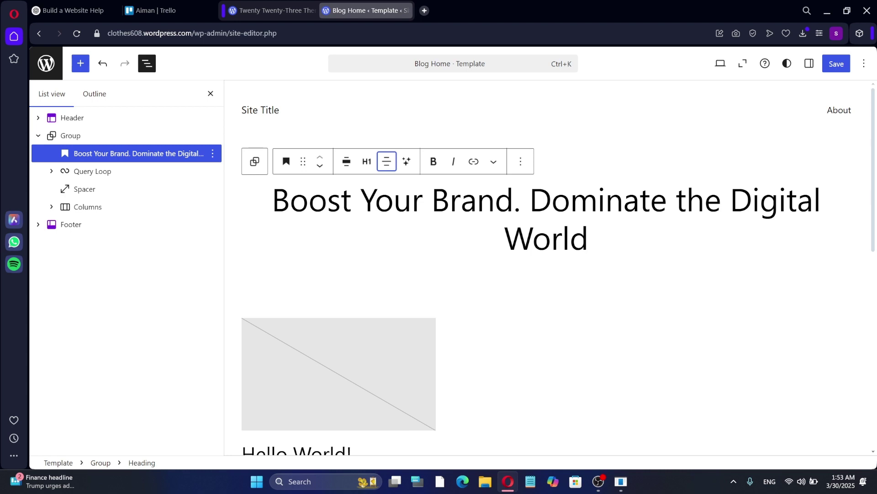
left_click(809, 64)
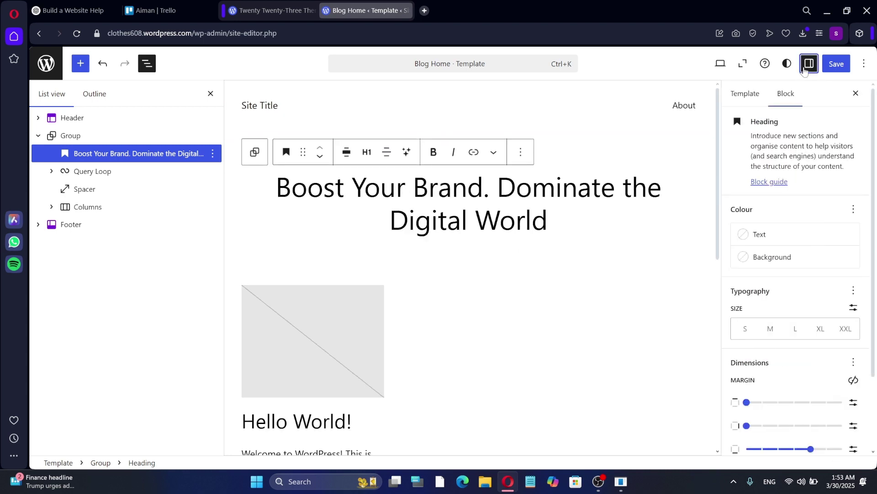
left_click(821, 328)
left_click(434, 156)
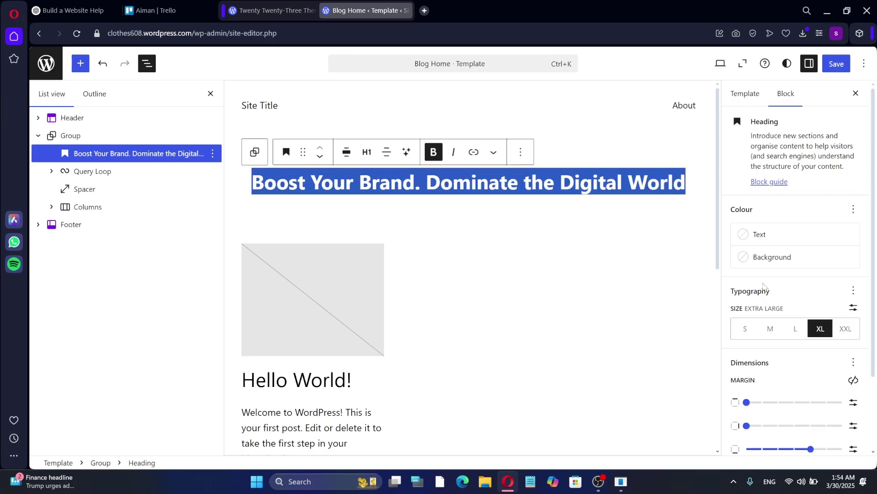
scroll(766, 284, "down", 2)
scroll(779, 284, "up", 2)
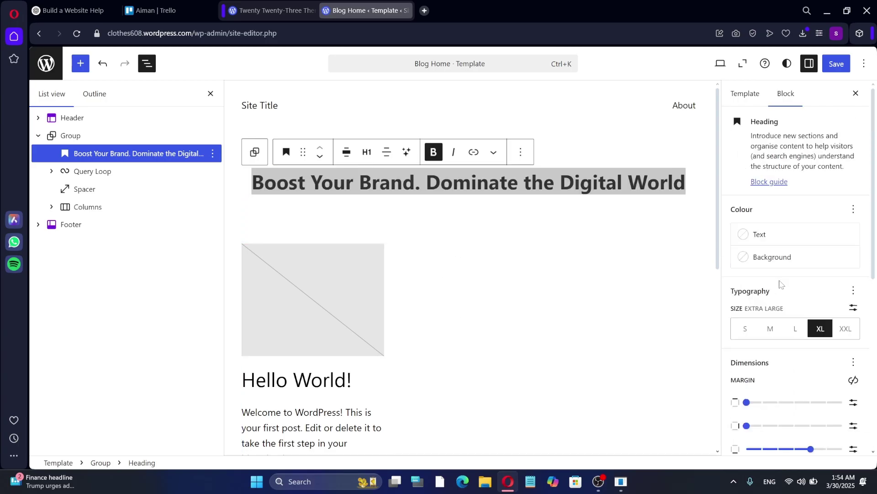
left_click(778, 258)
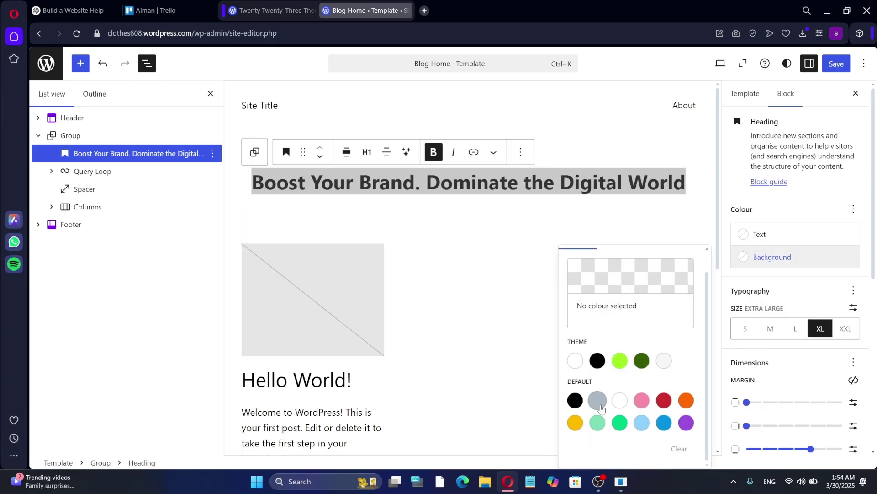
left_click(597, 401)
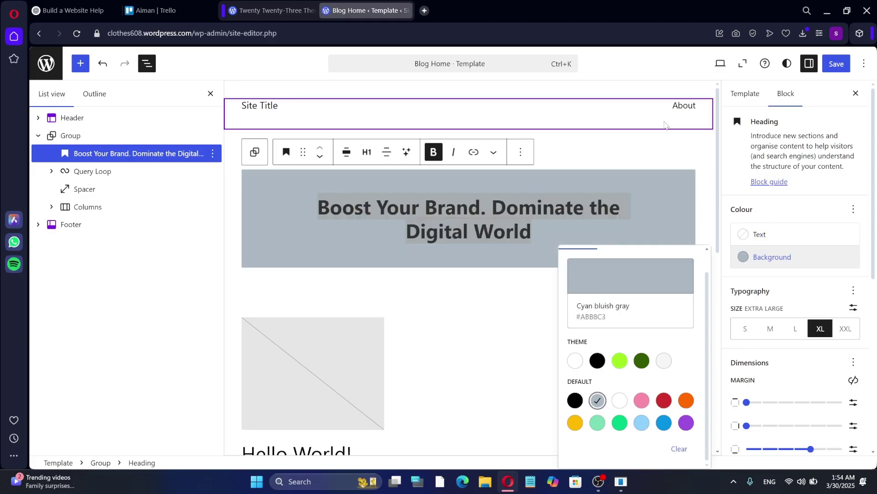
left_click(634, 124)
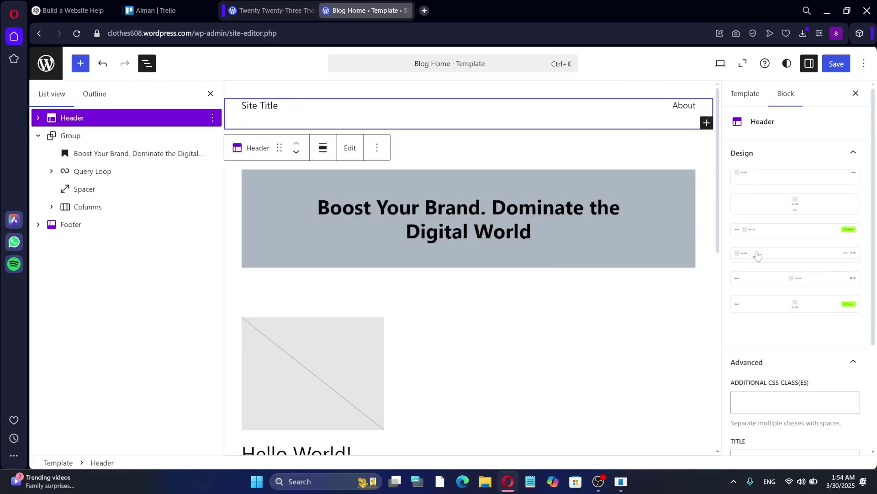
Insert the STRATEGIC MARKETING, MEASURABLE RESULTS tagline and a GET IN TOUCH section under the hero title
left_click(608, 274)
key("ctrl+shift+comma")
left_click(551, 195)
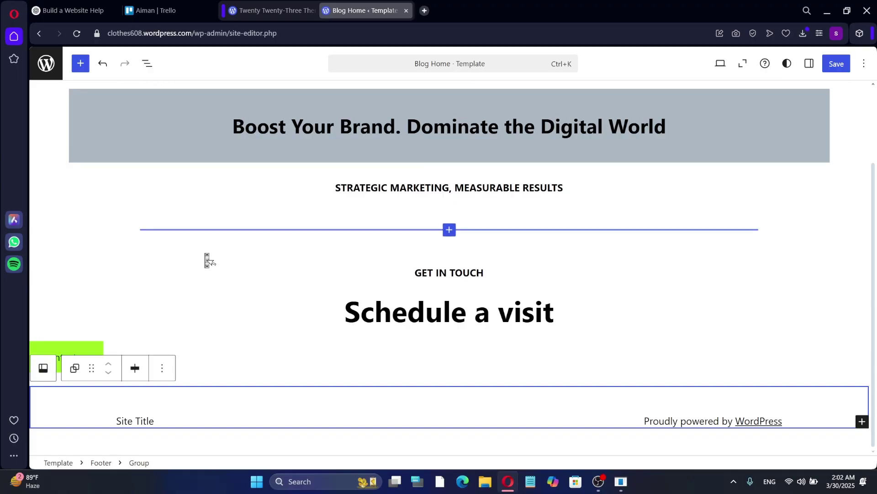
left_click(206, 258)
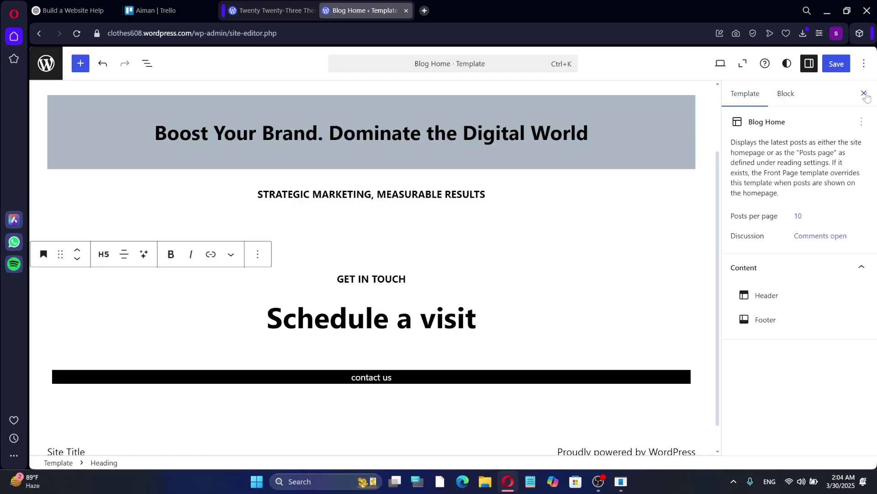
left_click(864, 94)
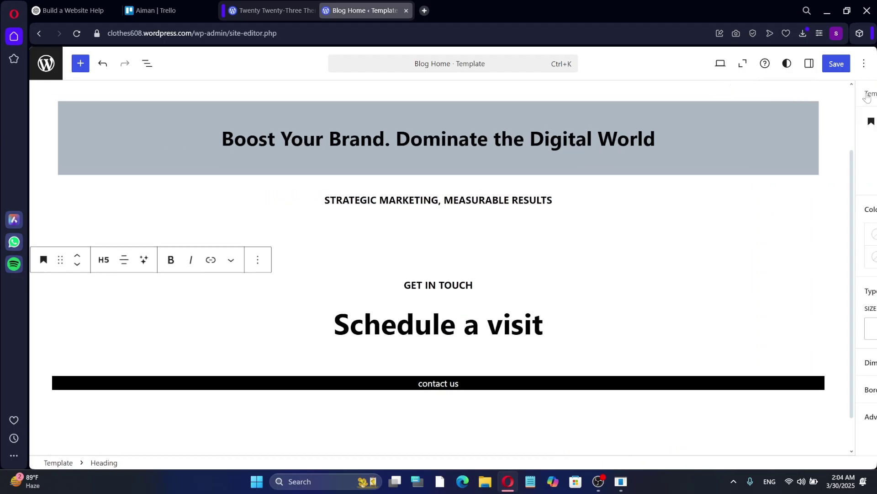
Ask ChatGPT 'give me some tips for designing CTA button for my websitr' and read its tips
left_click(62, 6)
left_click(387, 411)
type("give me some tips for designing CTA button for my websitr")
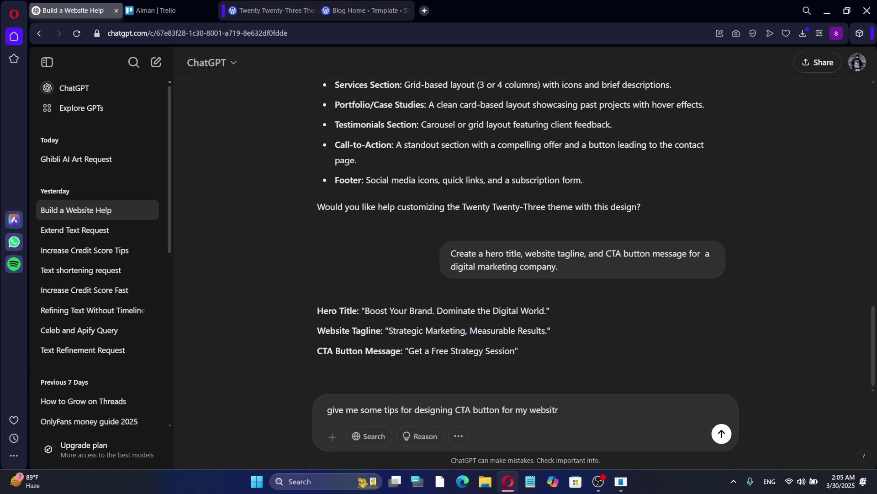
key("Return")
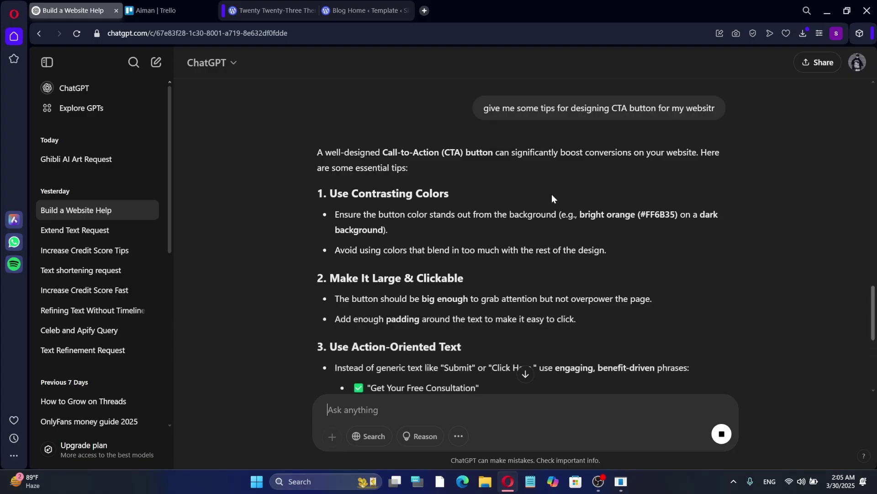
scroll(499, 276, "down", 3)
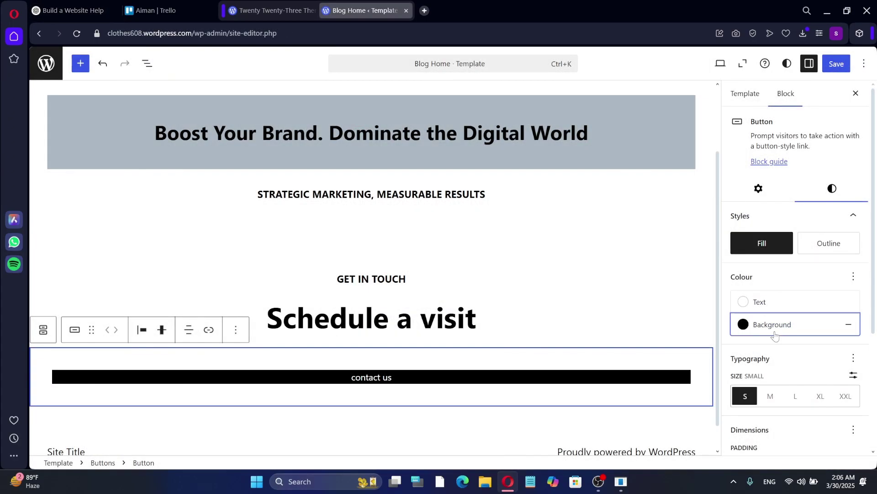
Give the contact us button a lime green background and black text
left_click(774, 330)
left_click(629, 234)
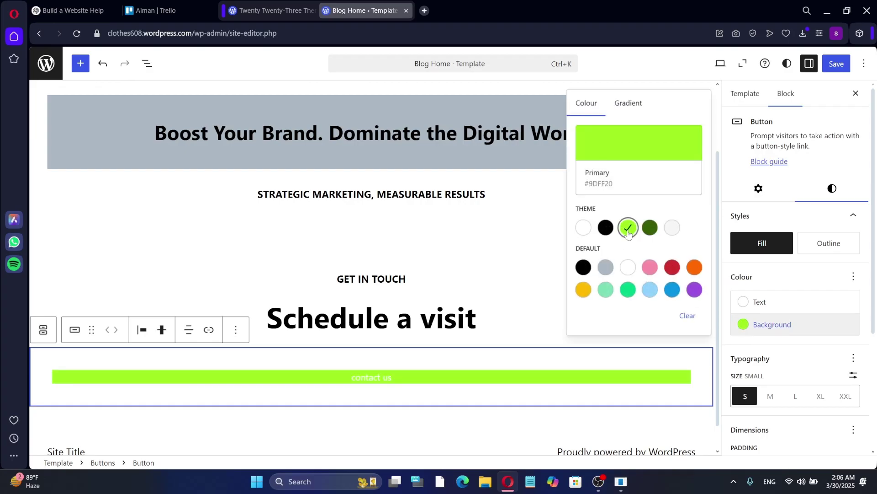
left_click(760, 302)
left_click(605, 205)
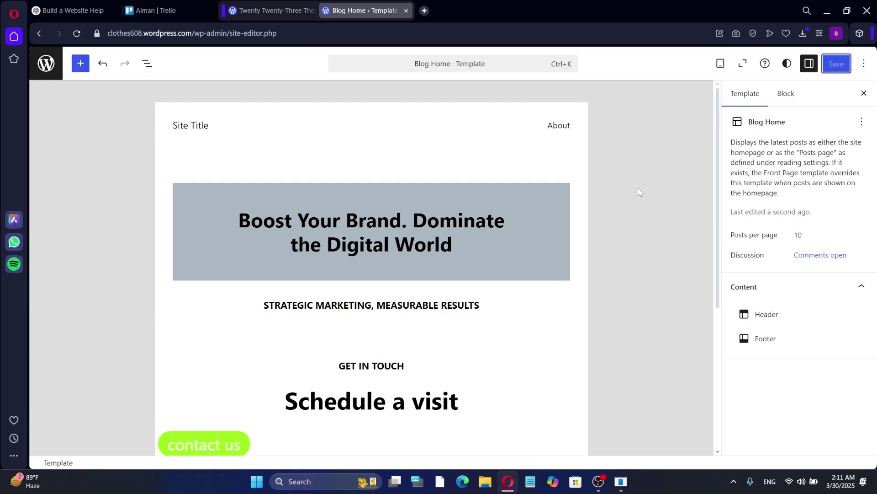
key("ctrl+shift+comma")
left_click(449, 370)
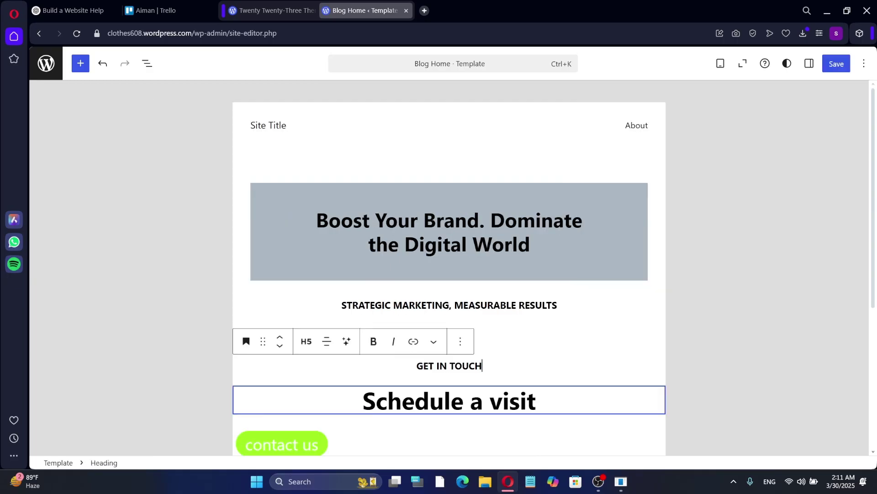
scroll(450, 379, "down", 5)
scroll(382, 376, "up", 5)
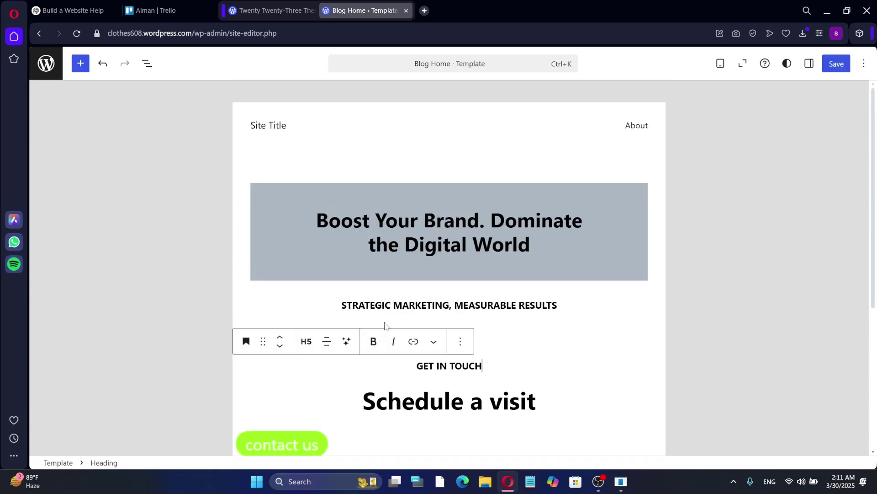
From the Twenty Twenty-Three theme dashboard, start a new page with Pages > Add Page
key("ctrl+Tab")
scroll(125, 288, "down", 2)
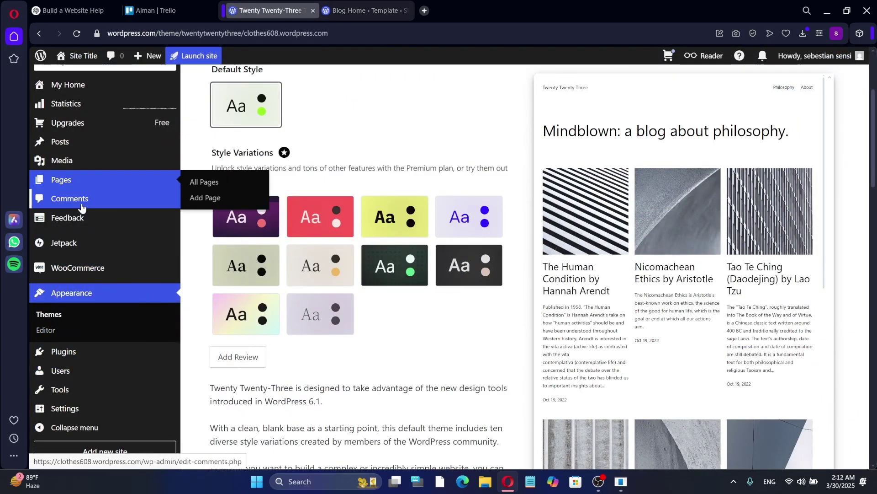
mouse_move(87, 187)
left_click(205, 197)
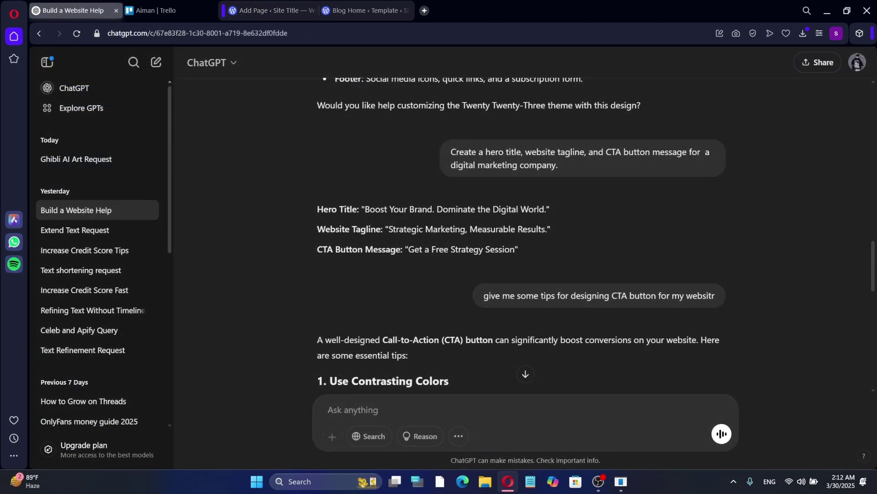
Have ChatGPT write a Who We Are about-us page for the agency and copy the reply
type("cr")
type("eat")
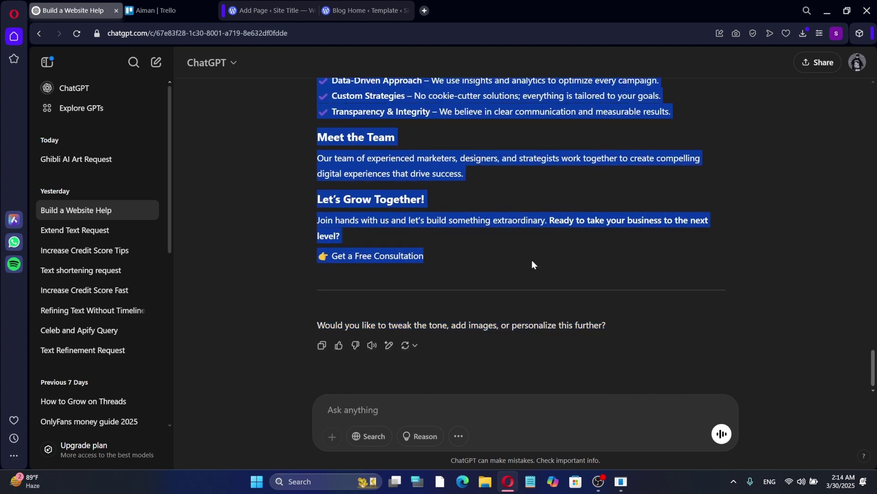
right_click(384, 198)
left_click(399, 242)
left_click(265, 6)
Paste the copied Who We Are content into the new page
right_click(491, 134)
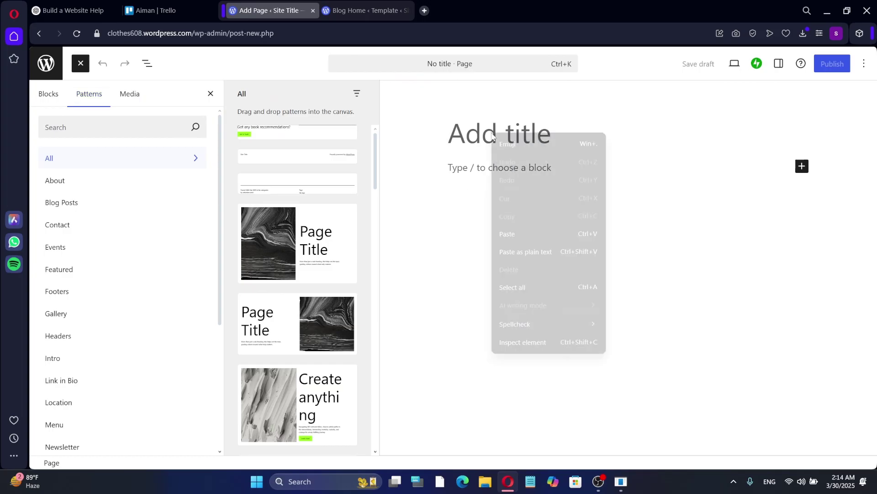
left_click(507, 215)
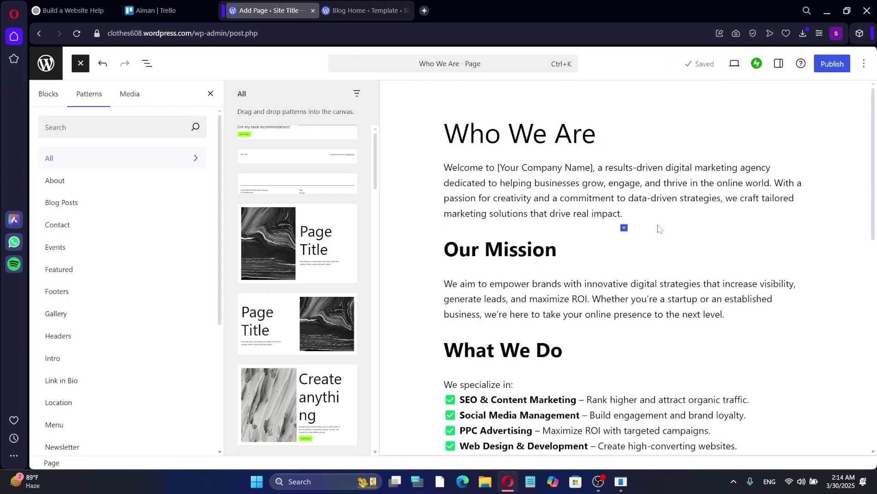
scroll(658, 228, "down", 10)
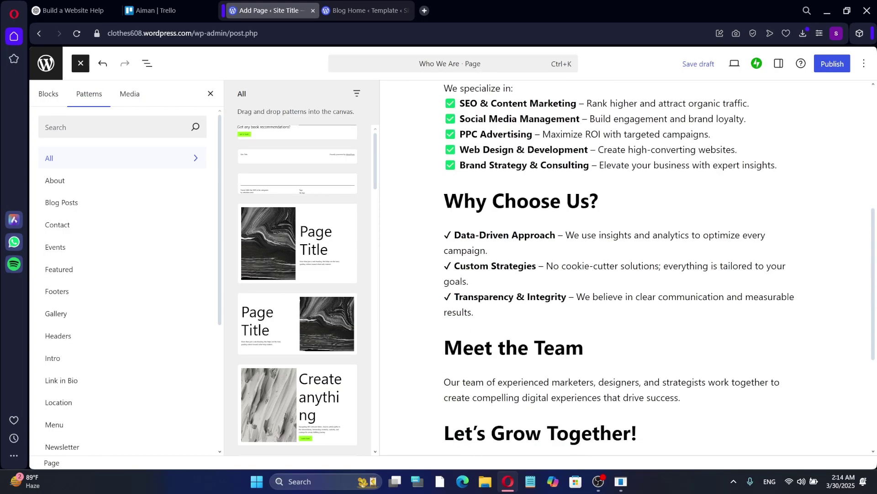
Add an image block at the end of the page holding the office photo
left_click(658, 338)
left_click(623, 325)
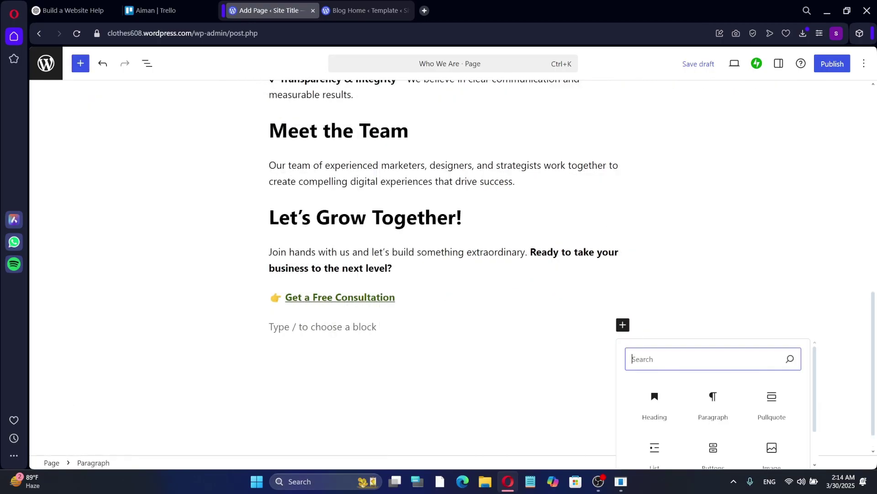
scroll(713, 402, "down", 1)
left_click(776, 402)
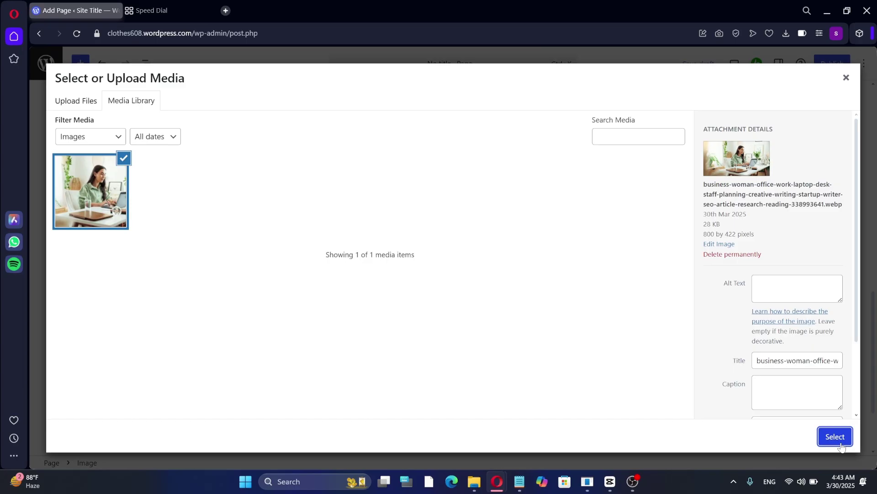
left_click(835, 436)
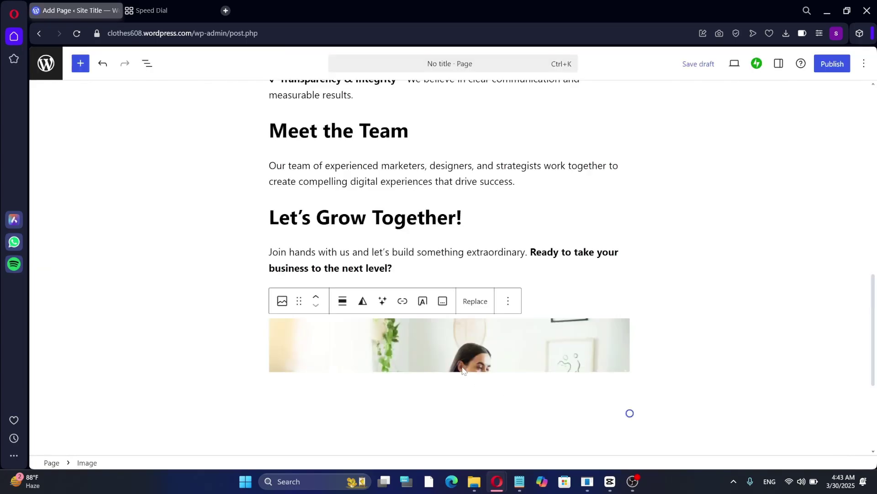
Set the photo's alignment to Full width, then change it to Wide width
scroll(667, 289, "down", 4)
scroll(661, 290, "up", 3)
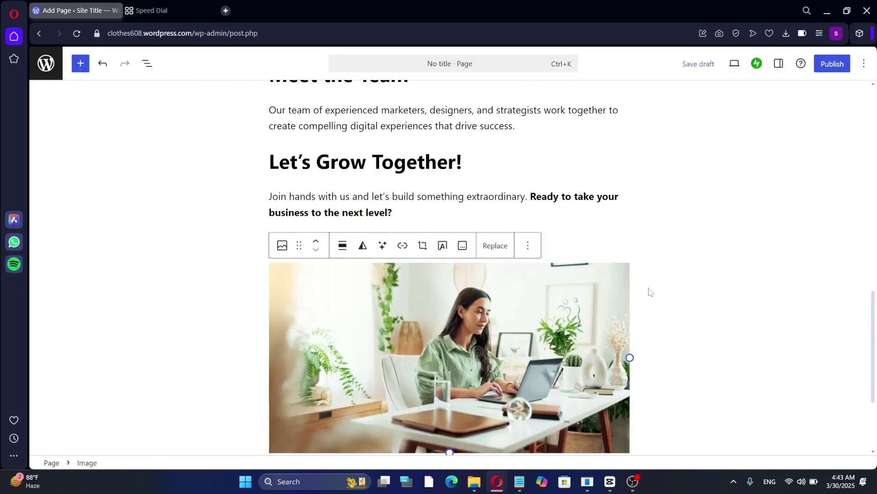
left_click(343, 247)
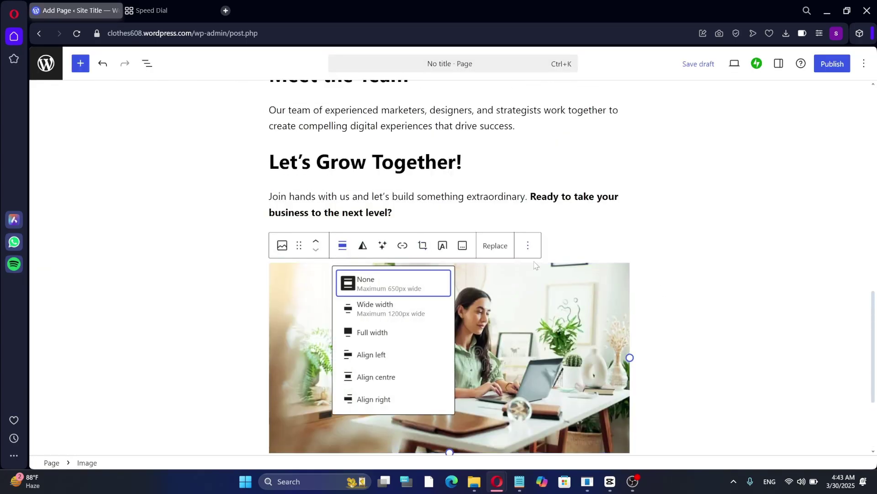
left_click(376, 332)
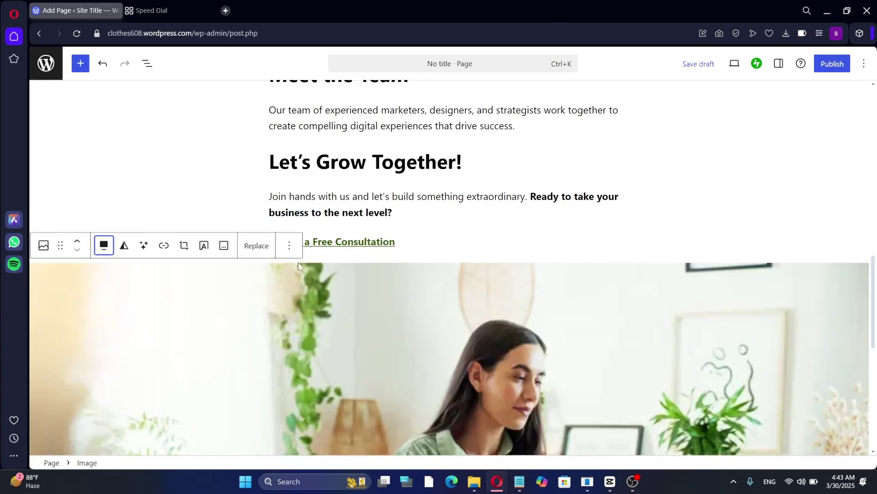
scroll(605, 227, "down", 3)
left_click(104, 98)
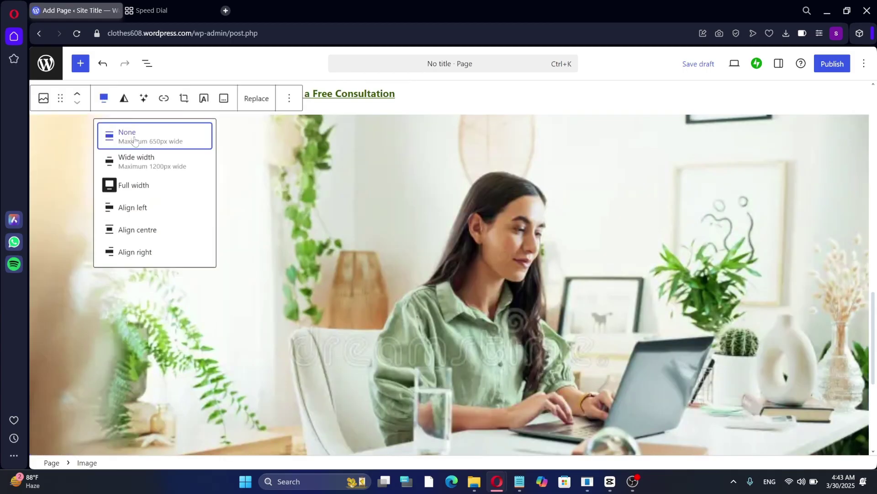
left_click(139, 162)
scroll(561, 238, "up", 20)
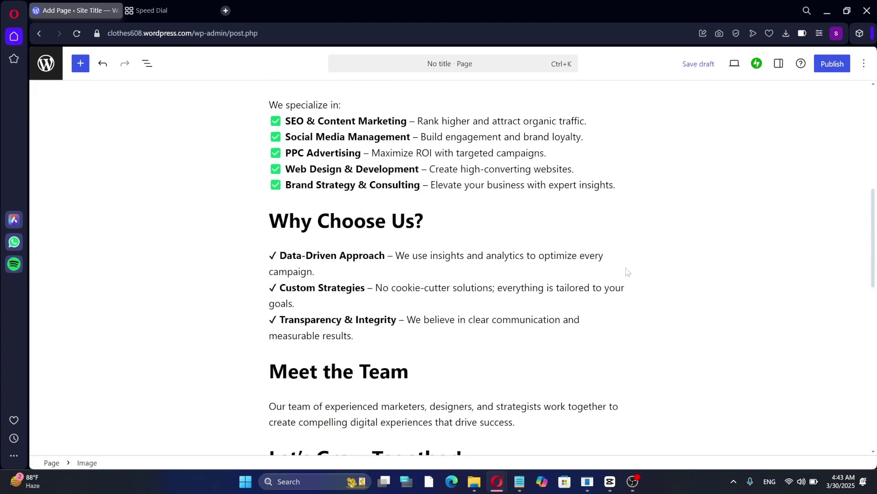
scroll(627, 274, "down", 20)
scroll(666, 239, "down", 3)
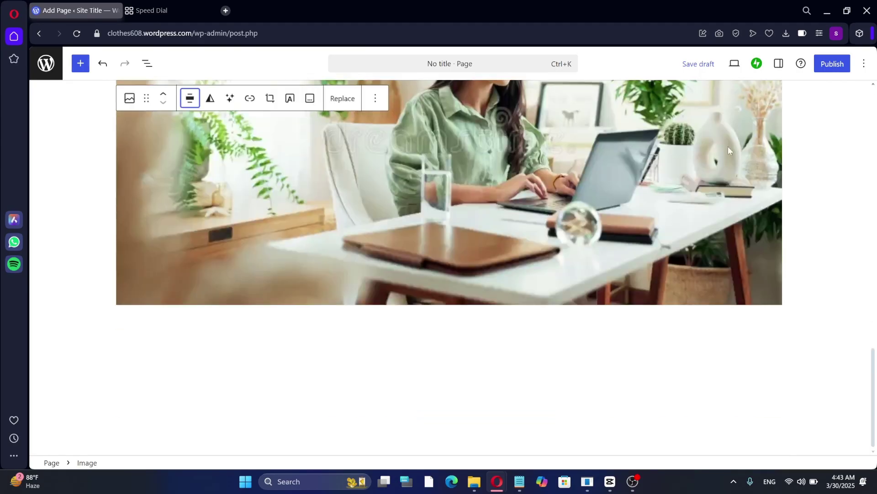
left_click(734, 69)
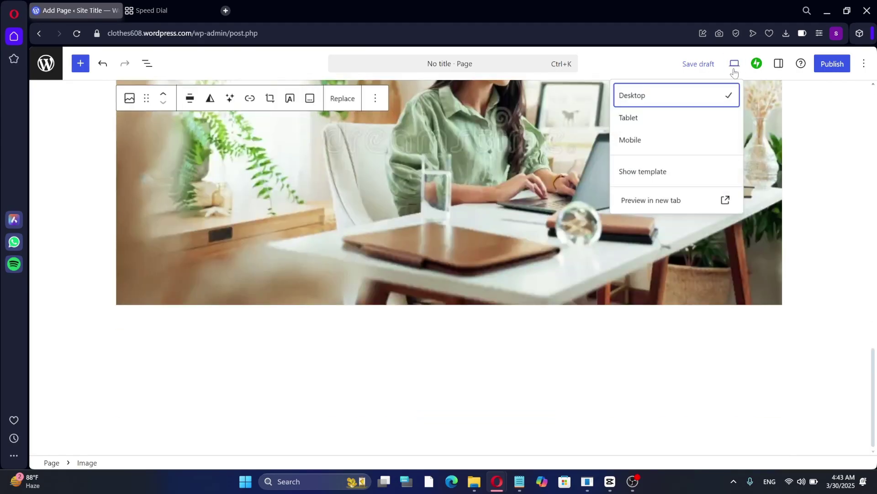
left_click(628, 119)
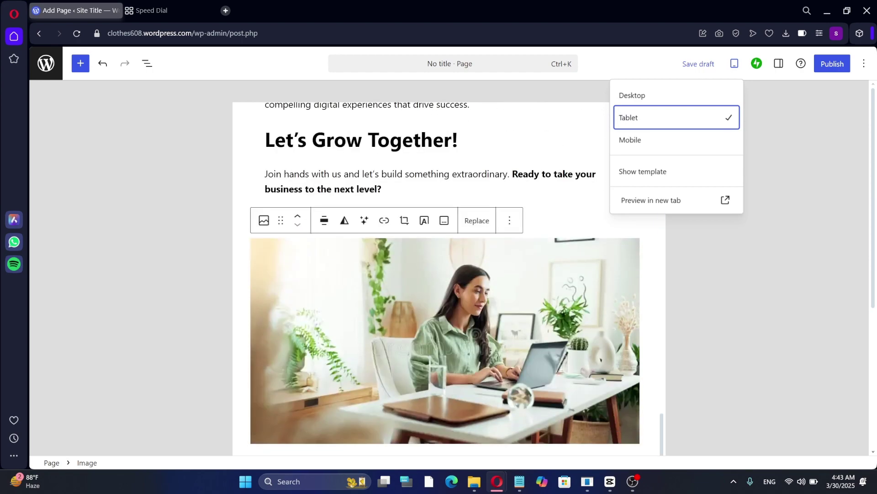
left_click(638, 141)
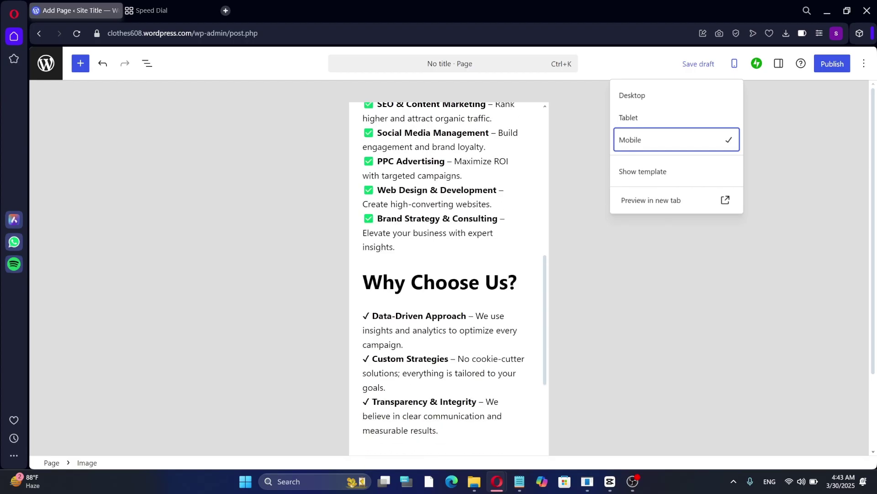
left_click(652, 105)
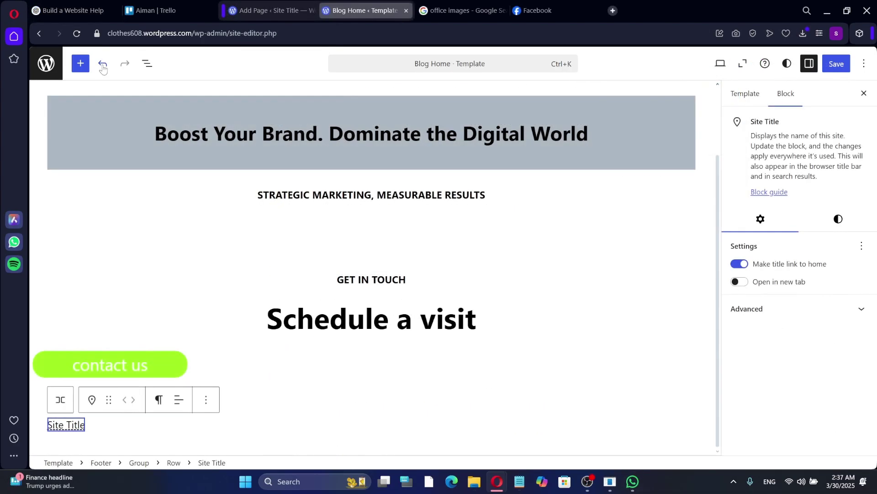
Delete the 'Proudly powered by WordPress' paragraph from the footer through its block Options menu
left_click(103, 63)
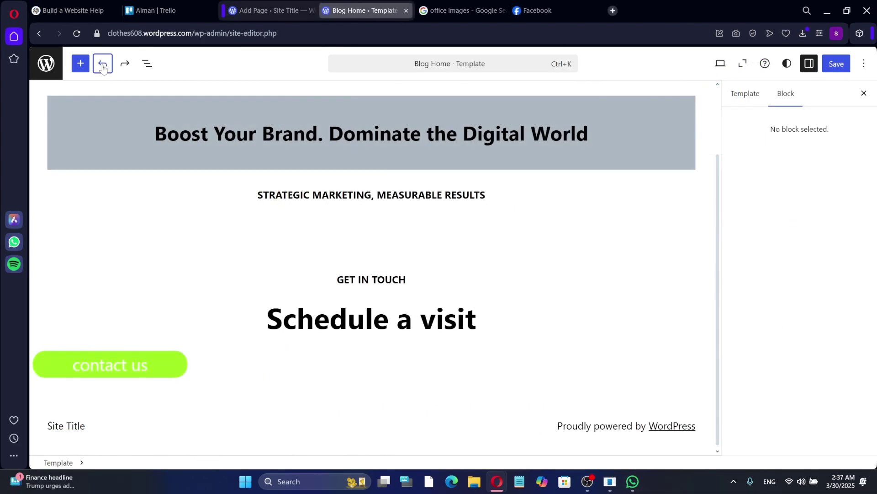
left_click(545, 425)
key("ctrl+a")
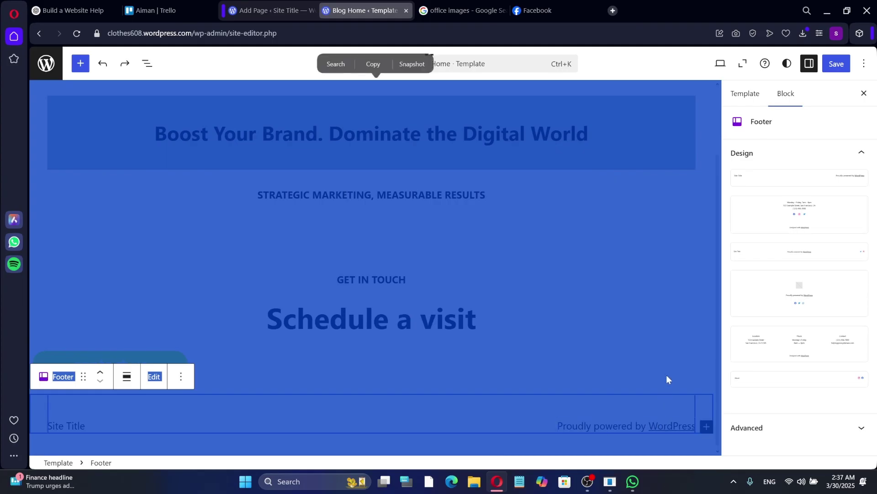
left_click(666, 375)
left_click(629, 419)
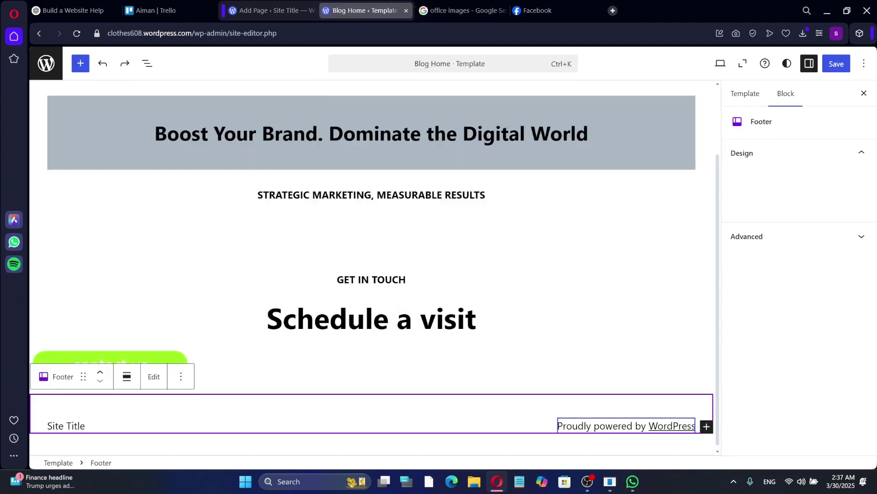
left_click(640, 425)
right_click(639, 424)
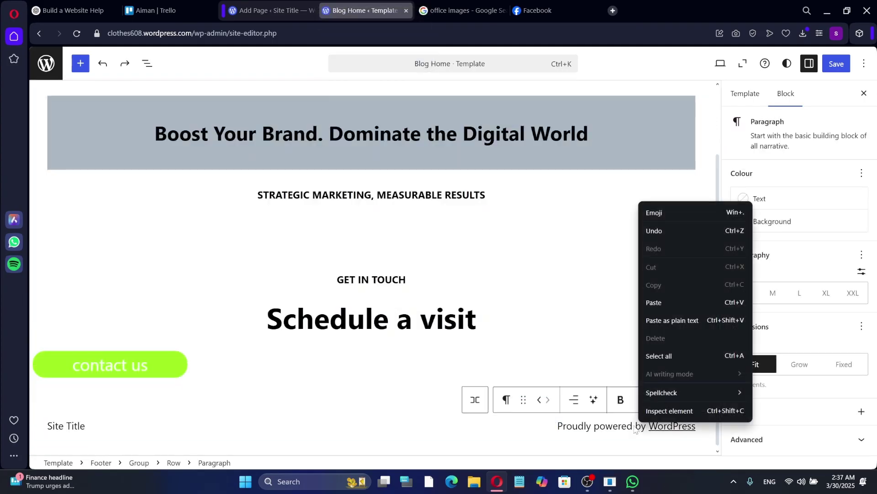
key("Escape")
left_click(707, 400)
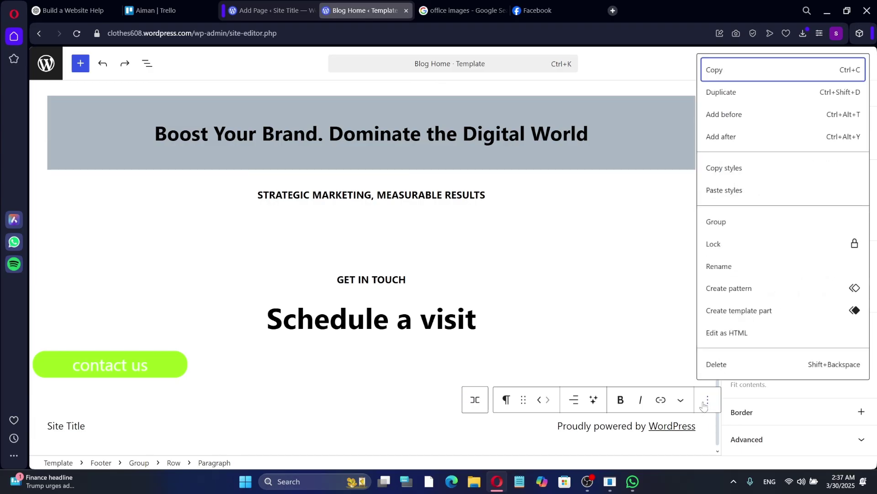
left_click(716, 364)
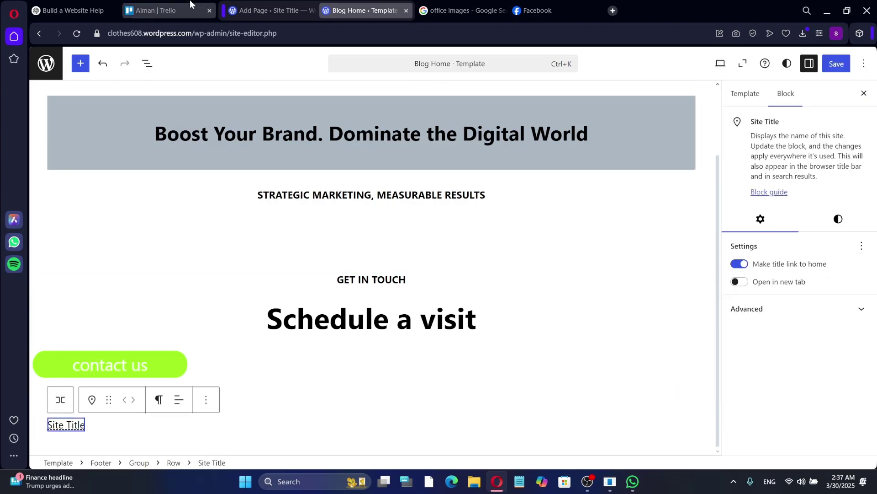
left_click(64, 10)
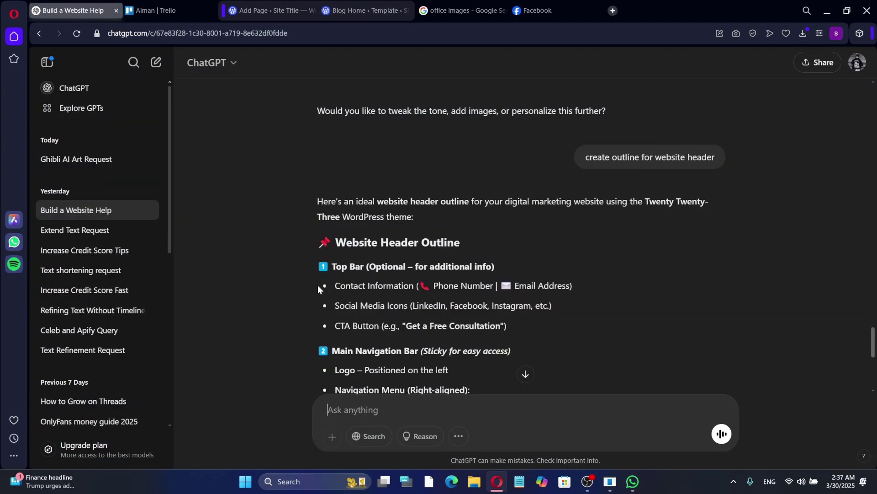